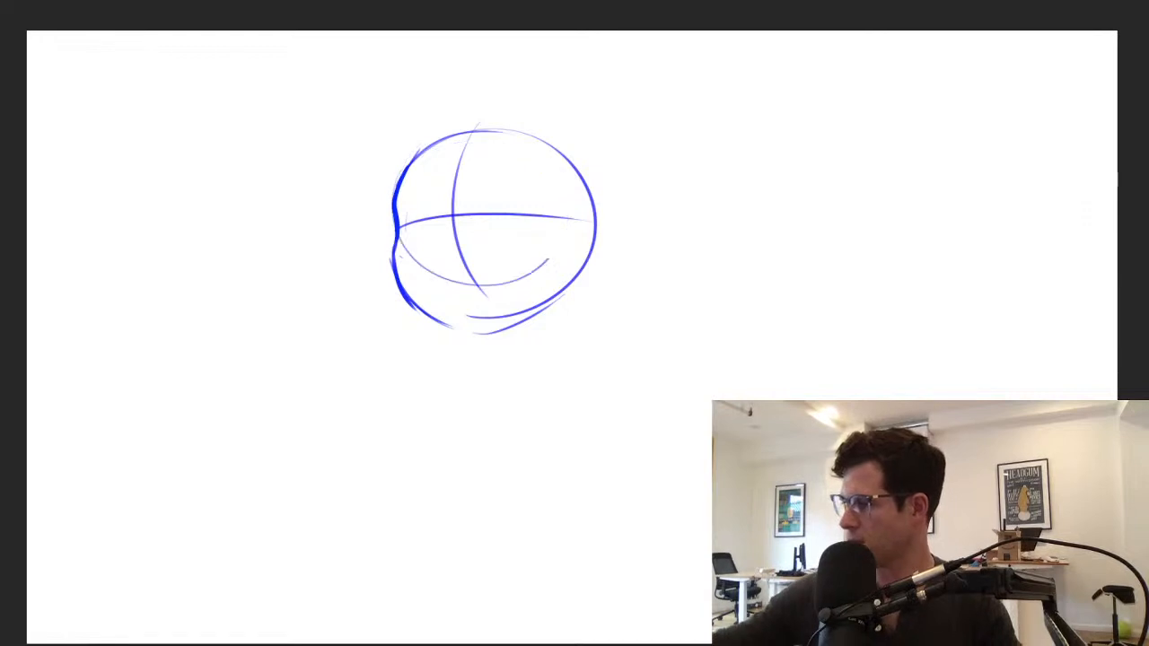
Complete the inner construction circle around the head's crossed guide lines
mouse_move(544, 141)
left_mouse_down()
mouse_move(447, 132)
mouse_move(391, 274)
mouse_move(388, 182)
left_mouse_up()
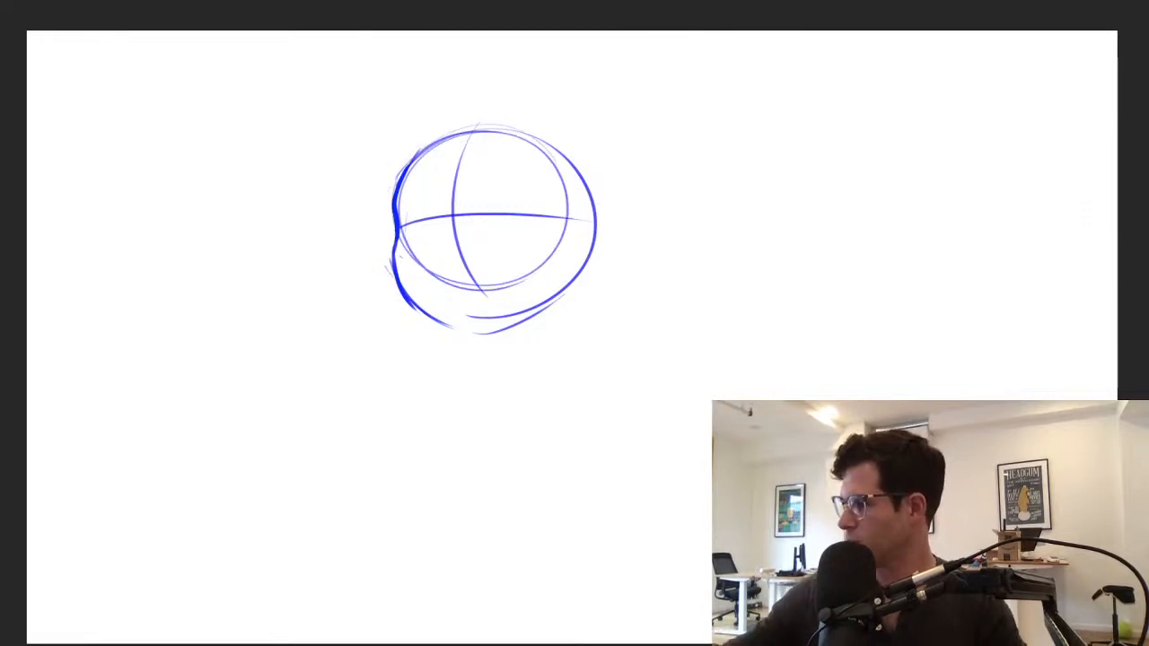
mouse_move(580, 199)
left_mouse_down()
mouse_move(643, 182)
mouse_move(590, 236)
mouse_move(629, 182)
mouse_move(574, 249)
left_mouse_up()
key("ctrl+z")
key("ctrl+z")
mouse_move(392, 198)
left_mouse_down()
mouse_move(346, 197)
mouse_move(393, 248)
left_mouse_up()
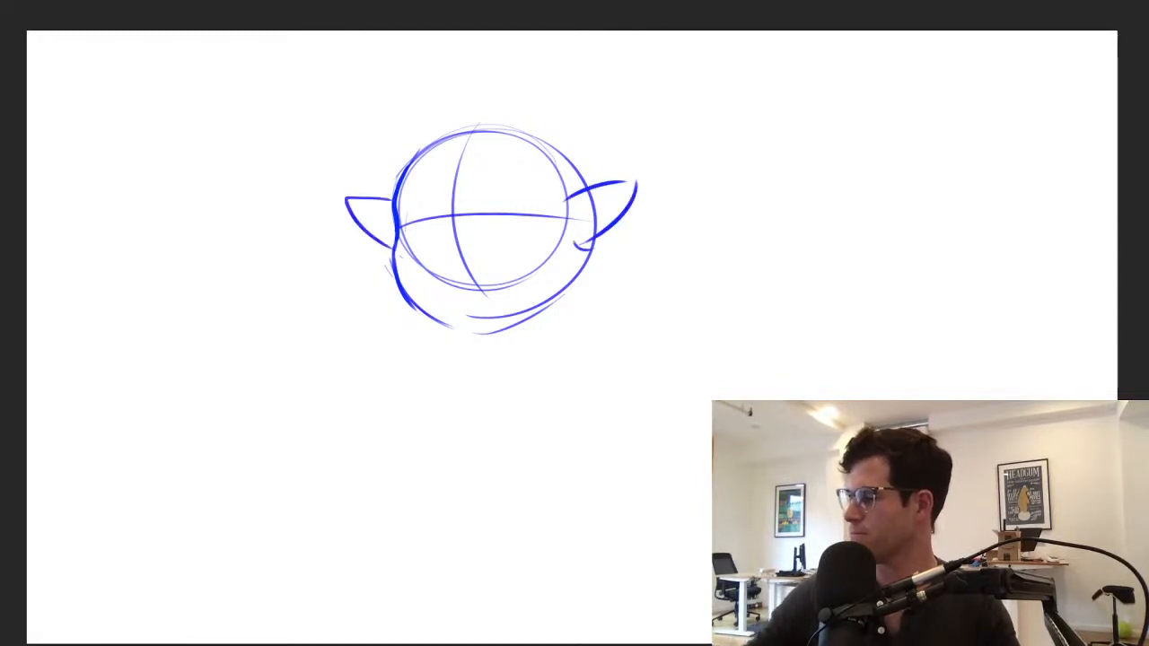
key("ctrl+z")
key("ctrl+z")
key("ctrl+z")
key("ctrl+z")
key("ctrl+z")
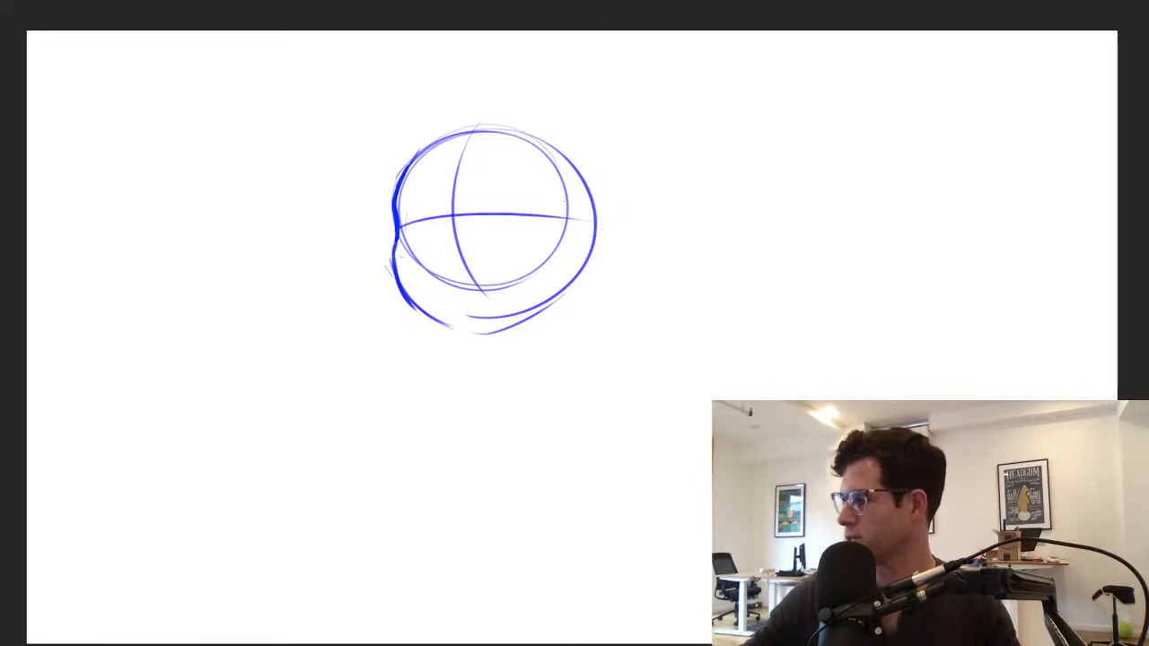
Sketch pointed ears on both sides of the head and erase the head outline crossing the right ear
mouse_move(577, 197)
left_mouse_down()
mouse_move(648, 207)
mouse_move(592, 243)
left_mouse_up()
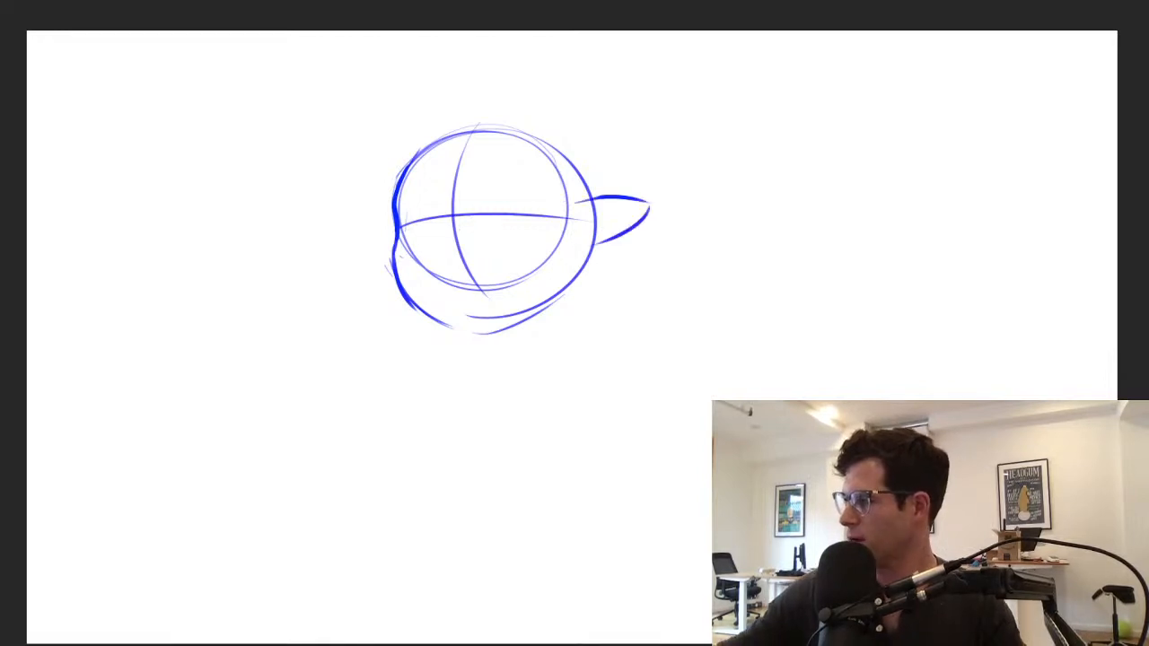
left_click_drag(389, 212, 346, 215)
left_click_drag(346, 219, 388, 266)
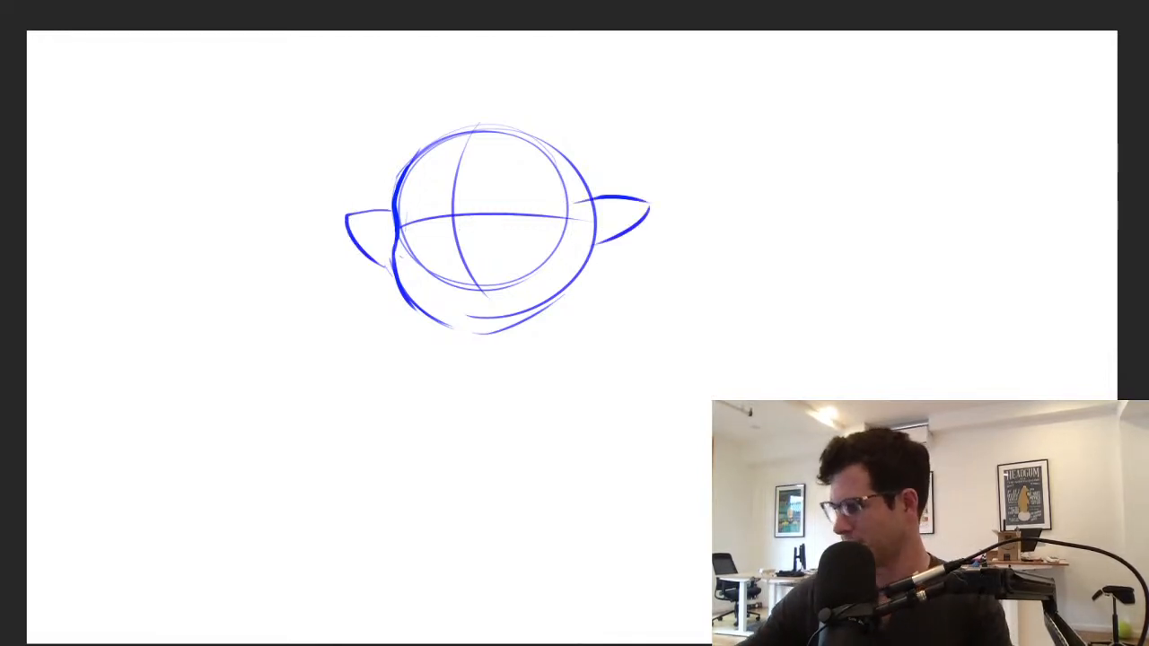
left_click_drag(595, 205, 590, 257)
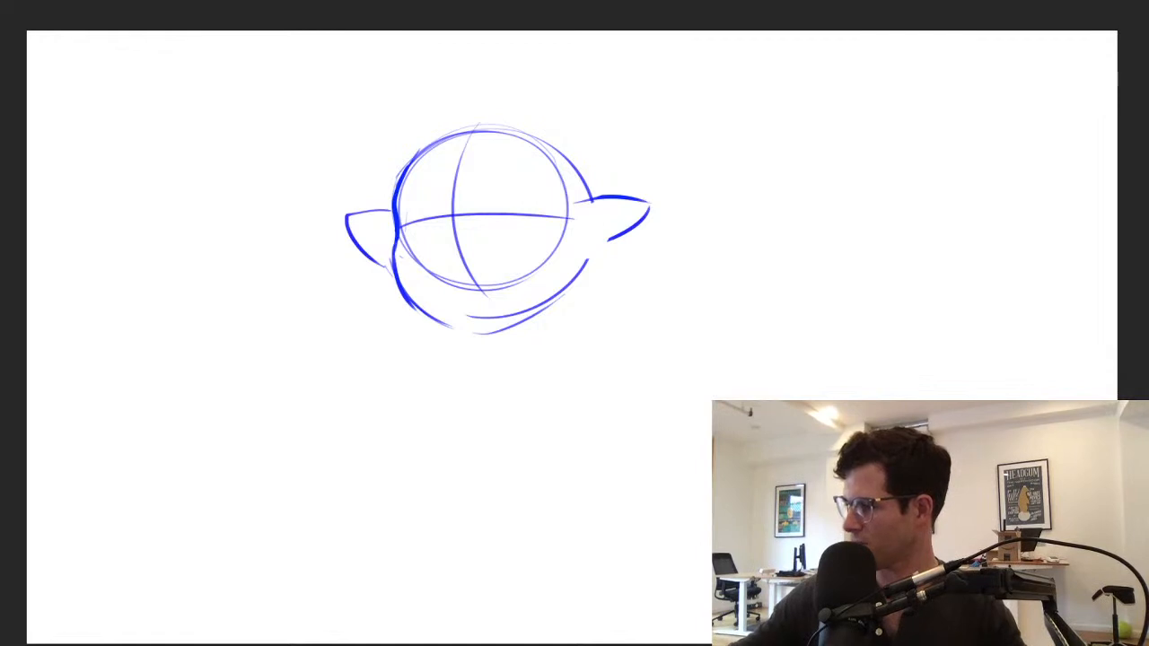
mouse_move(568, 208)
left_mouse_down()
mouse_move(615, 196)
mouse_move(607, 253)
left_mouse_up()
left_click_drag(659, 224, 604, 252)
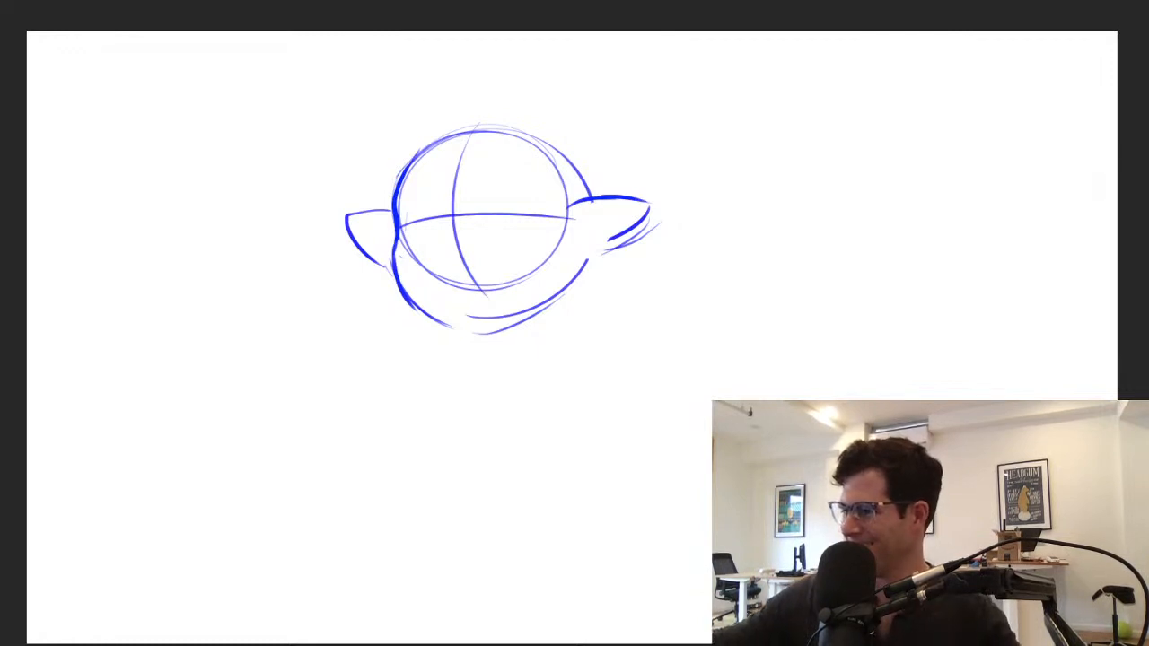
Redraw the left jawline so it runs from the ear's base down towards the chin
key("ctrl+z")
key("ctrl+z")
mouse_move(395, 245)
left_mouse_down()
mouse_move(394, 263)
mouse_move(442, 308)
left_mouse_up()
key("ctrl+z")
mouse_move(394, 257)
left_mouse_down()
mouse_move(455, 326)
mouse_move(436, 316)
left_mouse_up()
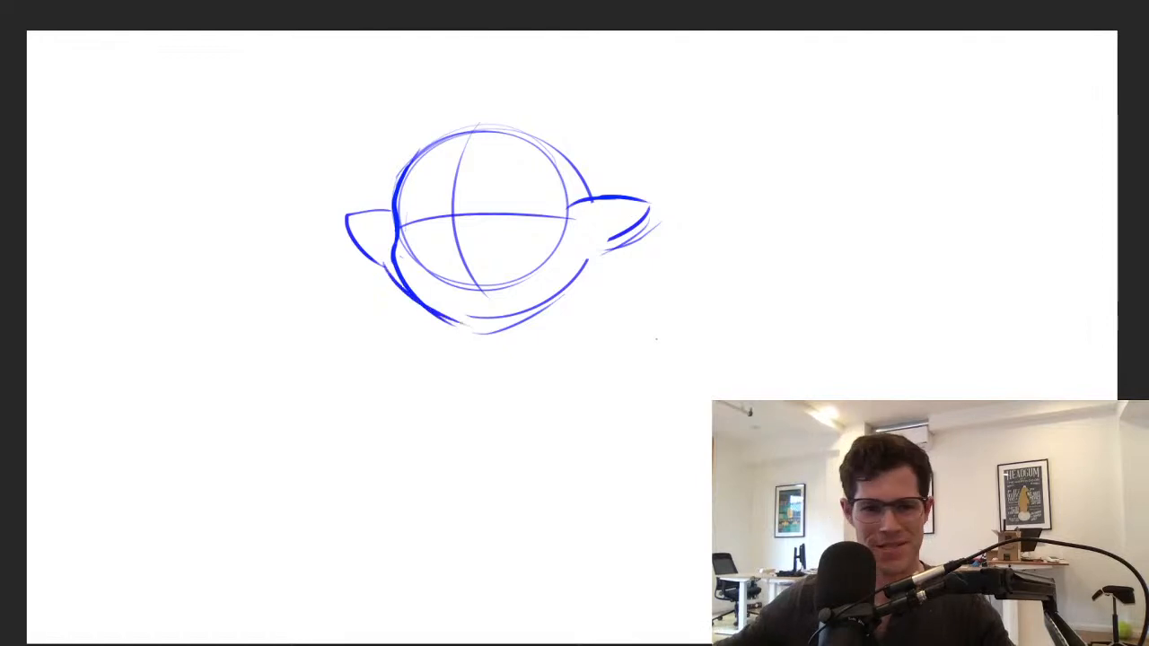
Refine the left ear's outline, strengthening its outer lower edge down to the head
key("ctrl+plus")
left_click_drag(494, 224, 574, 327)
scroll(574, 196, "up", 4)
mouse_move(356, 395)
left_mouse_down()
mouse_move(278, 305)
mouse_move(355, 282)
mouse_move(280, 286)
mouse_move(363, 378)
left_mouse_up()
left_click_drag(279, 289, 359, 370)
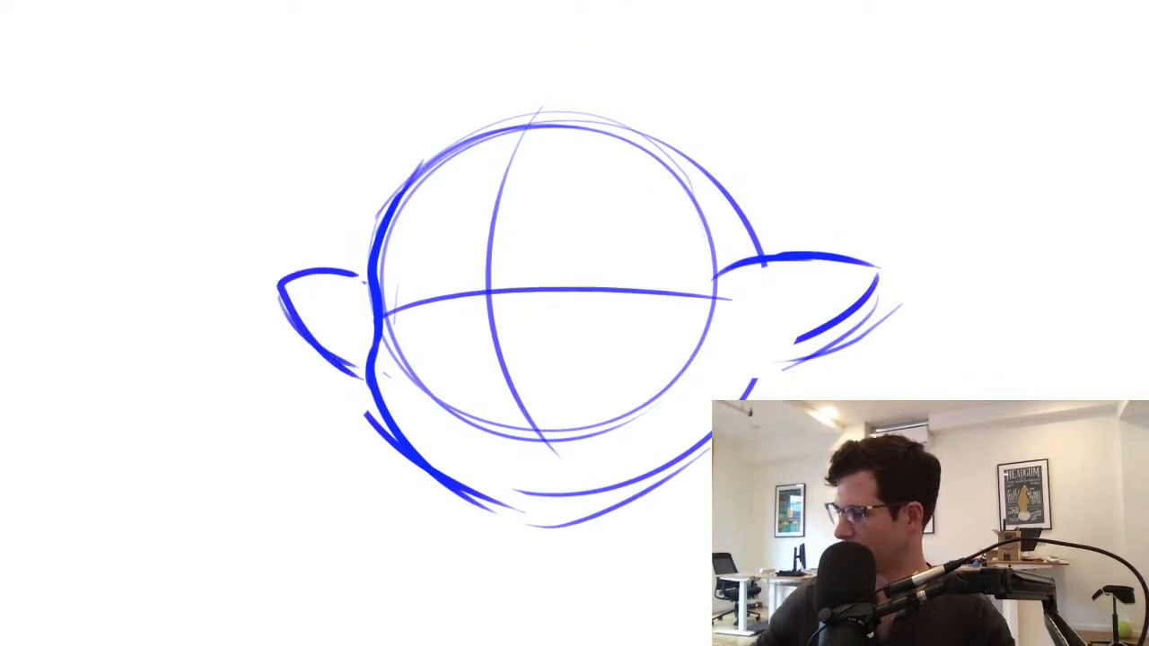
Erase the doubled jaw lines and redraw the chin as one clean curve rising to the right
left_click_drag(363, 411, 384, 446)
mouse_move(374, 417)
left_mouse_down()
mouse_move(502, 511)
mouse_move(614, 493)
mouse_move(750, 389)
left_mouse_up()
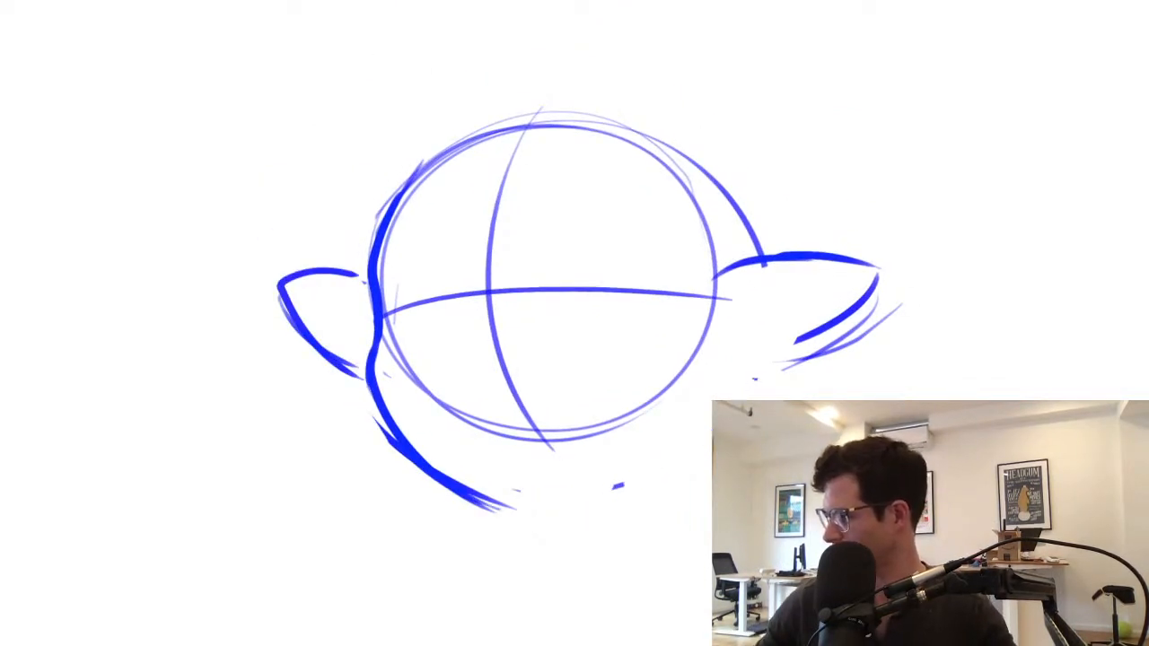
left_click_drag(521, 518, 713, 438)
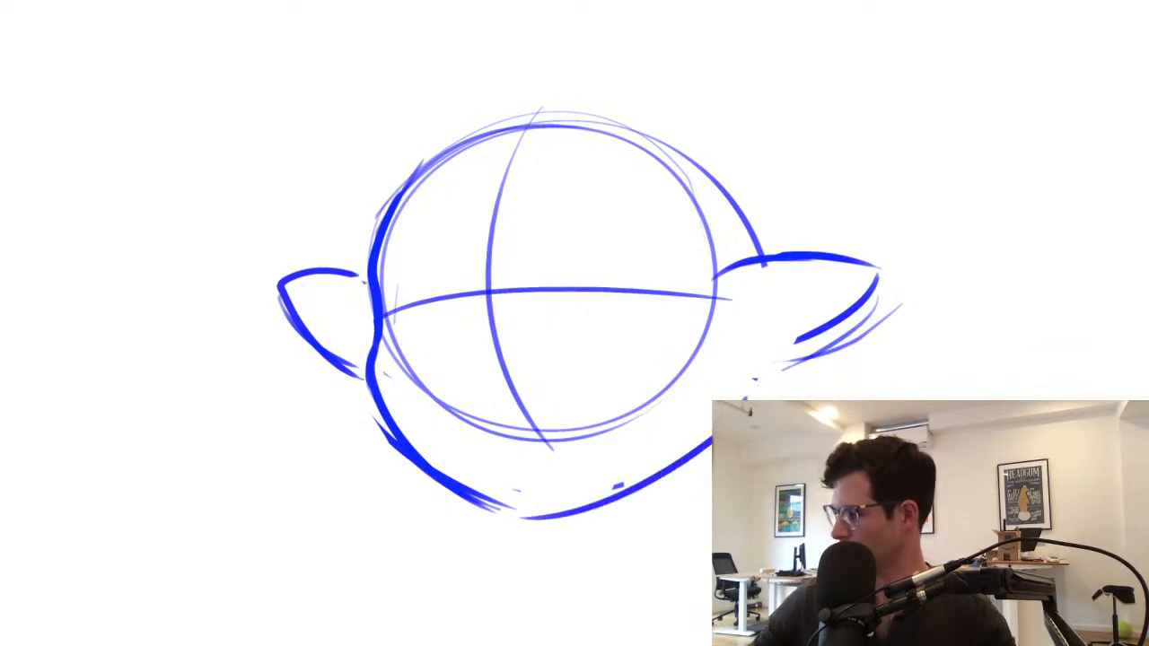
Sketch a rounded body shape beneath the head, reinforcing both sides and the base with overlapping curves
scroll(584, 405, "down", 5)
left_click_drag(531, 438, 563, 550)
left_click_drag(520, 498, 623, 539)
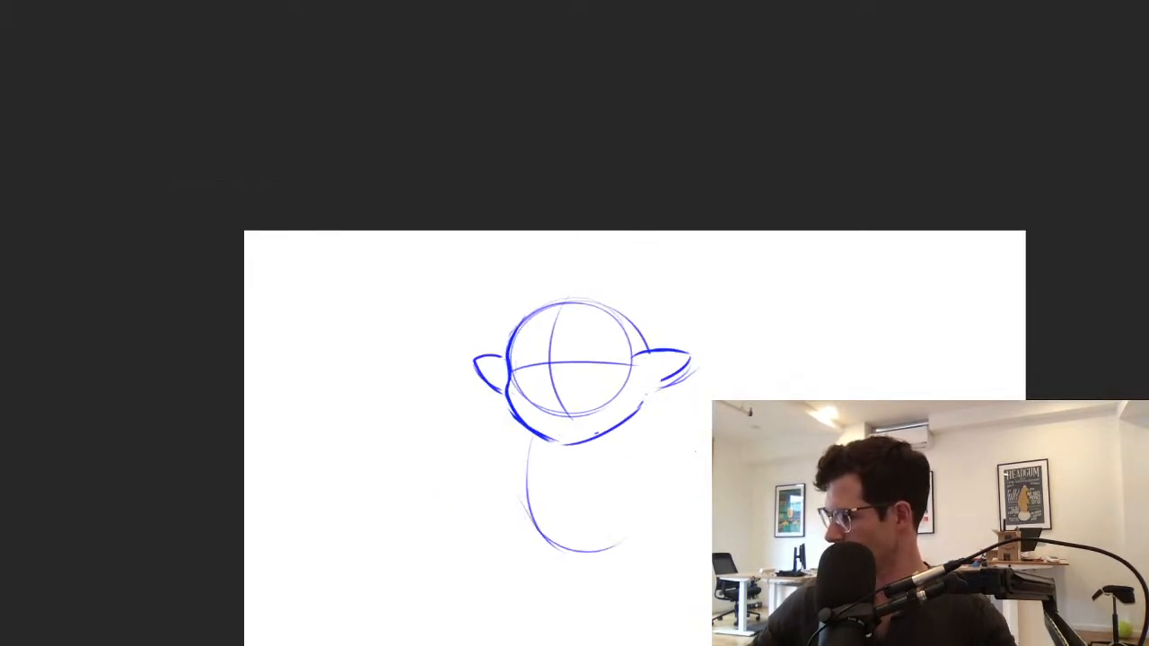
left_click_drag(528, 435, 591, 541)
left_click_drag(523, 502, 672, 485)
left_click_drag(647, 417, 621, 537)
mouse_move(531, 433)
left_mouse_down()
mouse_move(523, 481)
mouse_move(667, 474)
mouse_move(519, 464)
mouse_move(517, 484)
left_mouse_up()
mouse_move(533, 436)
left_mouse_down()
mouse_move(565, 537)
mouse_move(578, 541)
left_mouse_up()
mouse_move(634, 425)
left_mouse_down()
mouse_move(664, 494)
mouse_move(653, 518)
left_mouse_up()
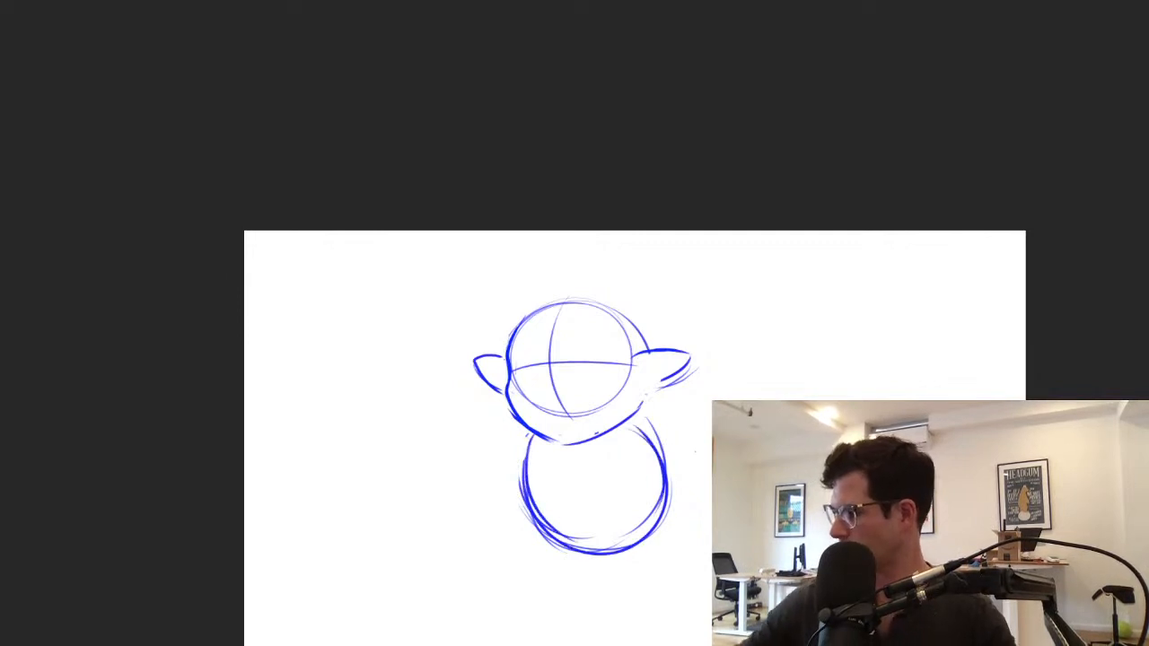
Sketch arched eye lines on both sides of the face and erase the crossed guide lines around them
scroll(564, 386, "up", 6)
left_click_drag(370, 334, 492, 303)
mouse_move(398, 244)
left_mouse_down()
mouse_move(454, 221)
mouse_move(499, 264)
left_mouse_up()
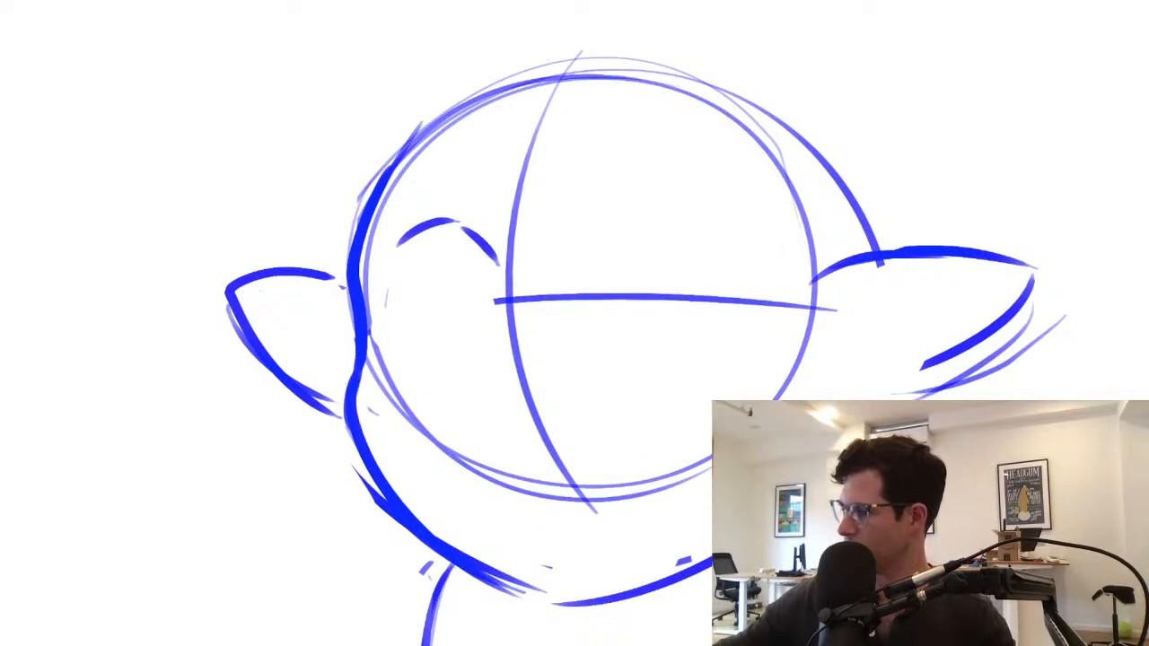
mouse_move(392, 362)
left_mouse_down()
mouse_move(481, 359)
mouse_move(392, 363)
mouse_move(481, 376)
left_mouse_up()
mouse_move(392, 250)
left_mouse_down()
mouse_move(432, 217)
mouse_move(496, 260)
mouse_move(543, 436)
left_mouse_up()
left_click_drag(539, 300, 797, 305)
mouse_move(555, 249)
left_mouse_down()
mouse_move(633, 194)
mouse_move(714, 257)
left_mouse_up()
mouse_move(510, 272)
left_mouse_down()
mouse_move(517, 203)
mouse_move(511, 301)
left_mouse_up()
Draw the bulbous nose's left contour from the bridge and erase the inner circle's lower edge
left_click_drag(511, 320, 482, 372)
mouse_move(445, 451)
left_mouse_down()
mouse_move(517, 487)
mouse_move(577, 495)
left_mouse_up()
mouse_move(548, 440)
left_mouse_down()
mouse_move(587, 496)
mouse_move(669, 476)
left_mouse_up()
left_click_drag(508, 320, 481, 374)
mouse_move(508, 325)
left_mouse_down()
mouse_move(465, 377)
mouse_move(484, 425)
left_mouse_up()
key("ctrl+z")
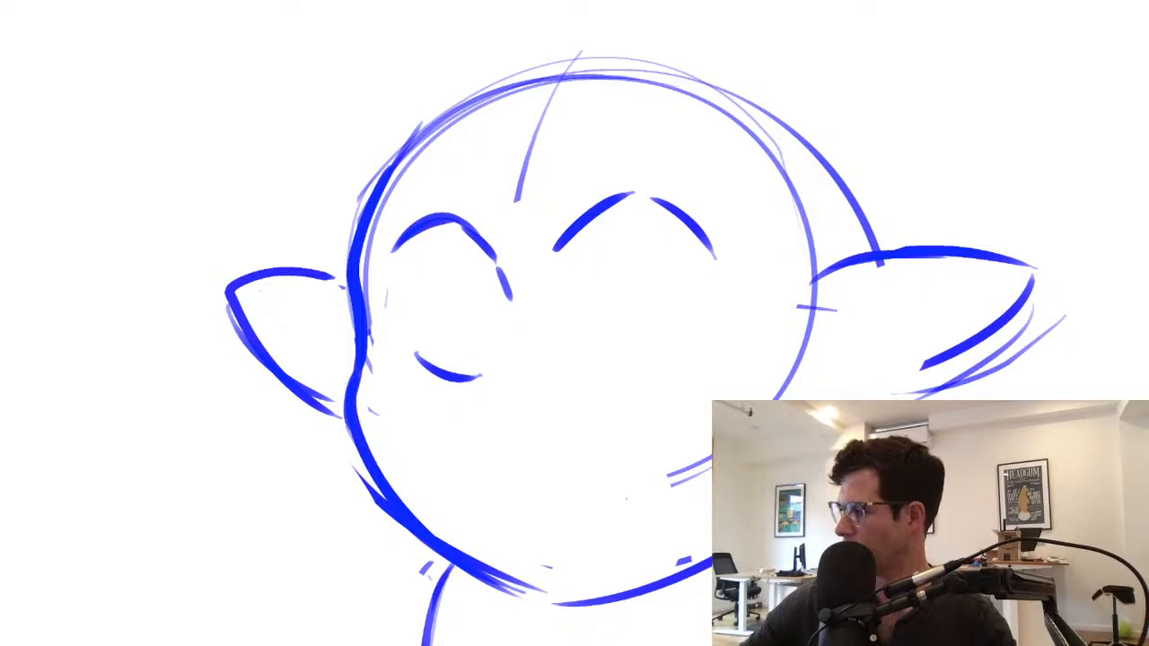
mouse_move(509, 330)
left_mouse_down()
mouse_move(472, 371)
mouse_move(490, 346)
mouse_move(480, 435)
mouse_move(503, 441)
left_mouse_up()
key("ctrl+z")
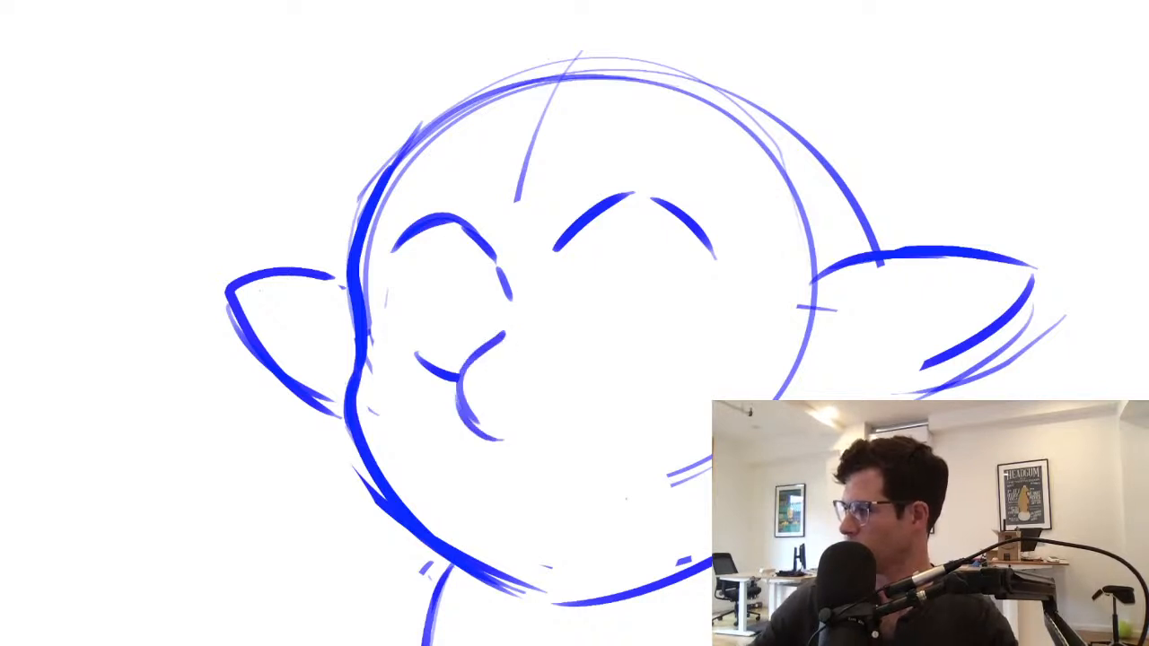
left_click_drag(449, 393, 511, 456)
key("ctrl+z")
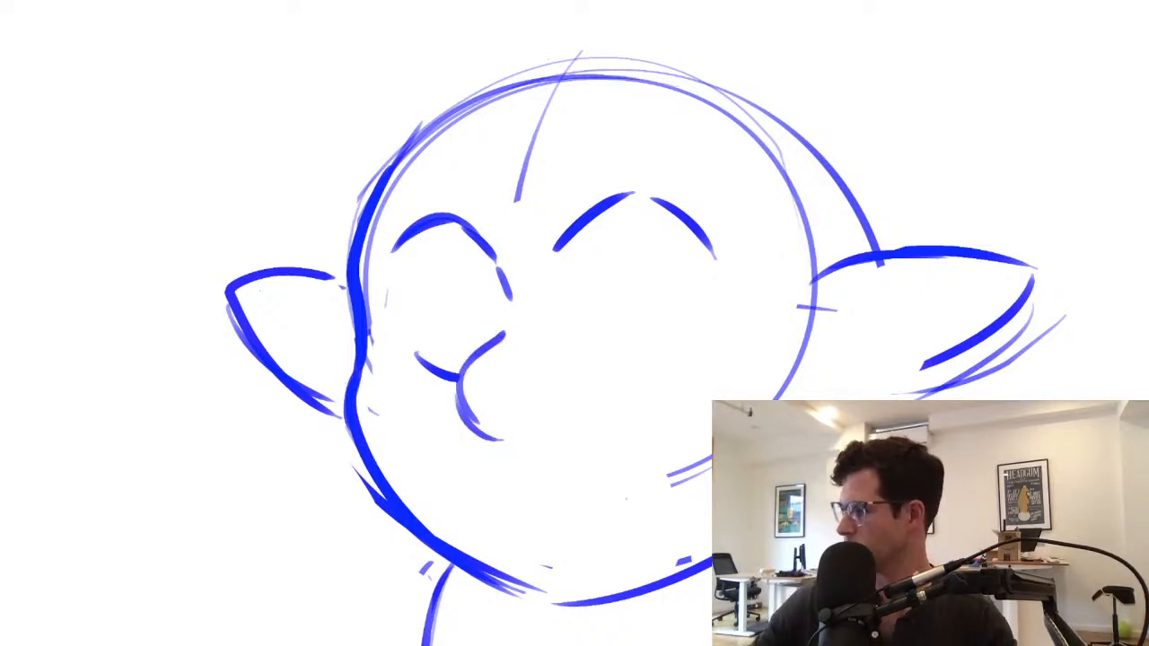
Finish the nose's underside with a nostril and sketch two moustache-like lobes below it
left_click_drag(361, 449, 579, 600)
mouse_move(447, 410)
left_mouse_down()
mouse_move(409, 474)
mouse_move(514, 464)
mouse_move(547, 429)
mouse_move(563, 431)
left_mouse_up()
mouse_move(518, 461)
left_mouse_down()
mouse_move(589, 487)
mouse_move(637, 483)
left_mouse_up()
left_click_drag(613, 395, 645, 449)
mouse_move(447, 410)
left_mouse_down()
mouse_move(411, 460)
mouse_move(519, 460)
mouse_move(426, 416)
mouse_move(399, 485)
left_mouse_up()
mouse_move(437, 401)
left_mouse_down()
mouse_move(388, 503)
mouse_move(514, 476)
mouse_move(657, 490)
left_mouse_up()
left_click_drag(597, 395, 653, 480)
Draw an open U-shaped mouth beneath the lobes and erase the old chin line around it
left_click_drag(349, 423, 352, 471)
mouse_move(478, 499)
left_mouse_down()
mouse_move(576, 517)
mouse_move(577, 503)
left_mouse_up()
left_click_drag(708, 564, 611, 600)
Replace the face's left edge below the temple with a bulging cheek curve
left_click_drag(343, 422, 345, 449)
mouse_move(355, 371)
left_mouse_down()
mouse_move(349, 470)
mouse_move(349, 435)
left_mouse_up()
left_click_drag(357, 370, 348, 391)
left_click_drag(363, 350, 348, 432)
mouse_move(365, 350)
left_mouse_down()
mouse_move(332, 433)
mouse_move(343, 444)
left_mouse_up()
mouse_move(349, 361)
left_mouse_down()
mouse_move(341, 452)
mouse_move(356, 470)
left_mouse_up()
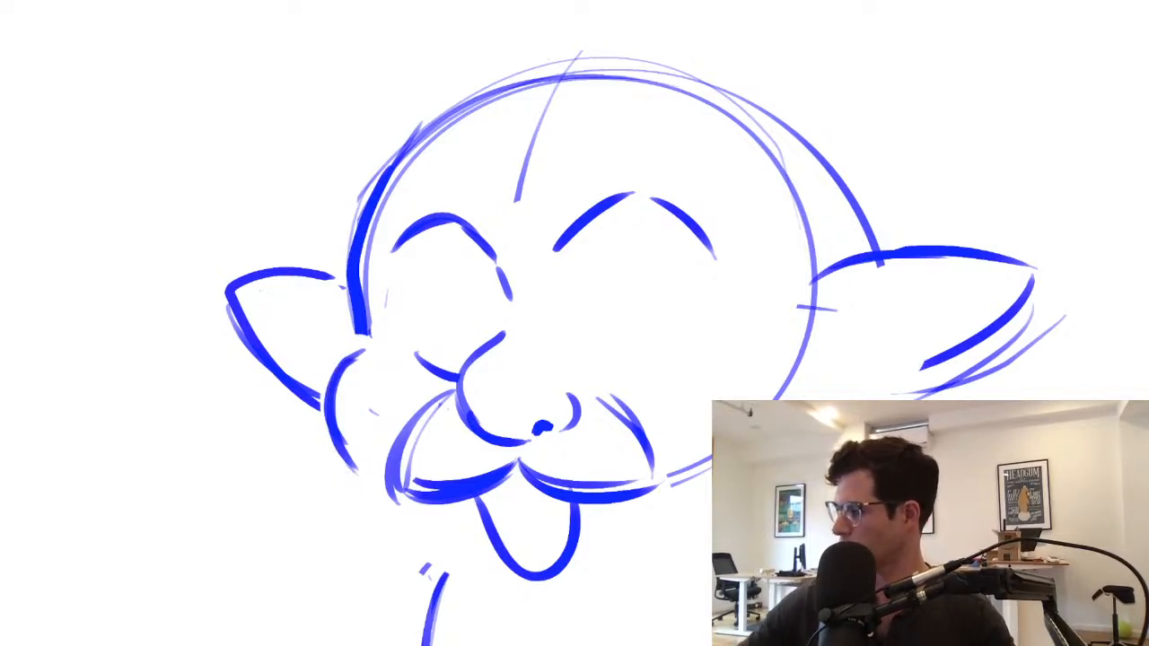
Add an upper teeth line inside the mouth and draw a small rounded chin curve beneath it
left_click_drag(479, 563, 567, 589)
key("ctrl+z")
left_click_drag(483, 569, 559, 583)
left_click_drag(489, 489, 544, 498)
key("ctrl+z")
key("ctrl+z")
mouse_move(410, 516)
left_mouse_down()
mouse_move(444, 549)
mouse_move(579, 607)
left_mouse_up()
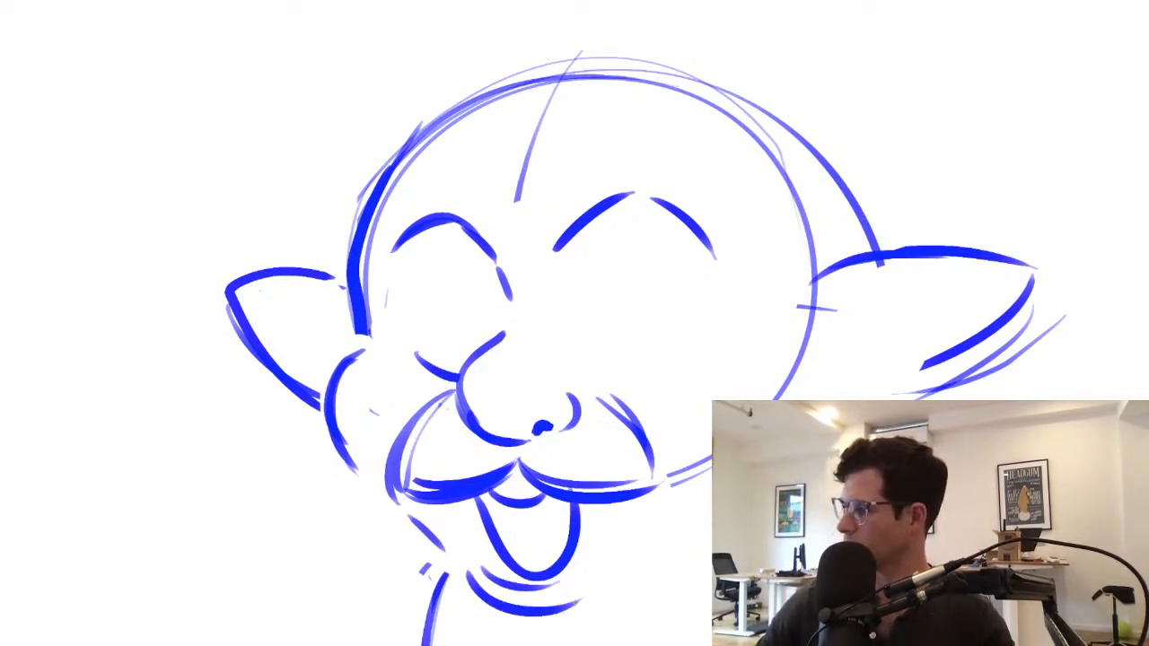
key("ctrl+z")
key("ctrl+z")
left_click_drag(492, 585, 583, 611)
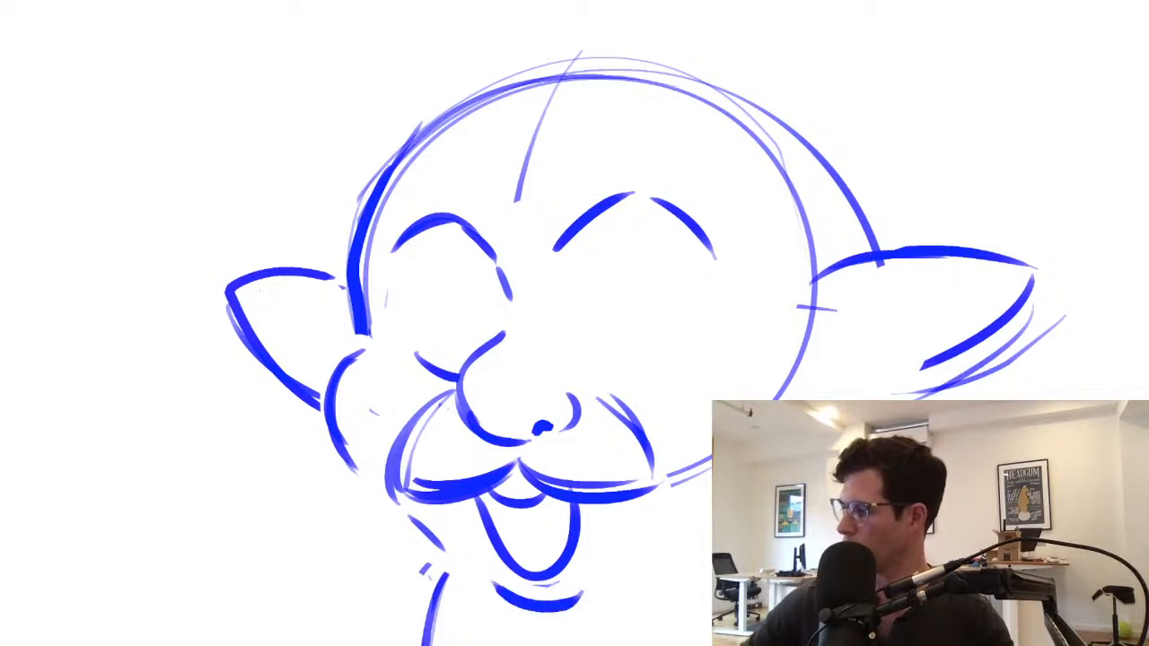
key("ctrl+z")
Extend the left cheek, add a matching right cheek, and draw jawlines on both sides of the chin
left_click_drag(332, 384, 377, 474)
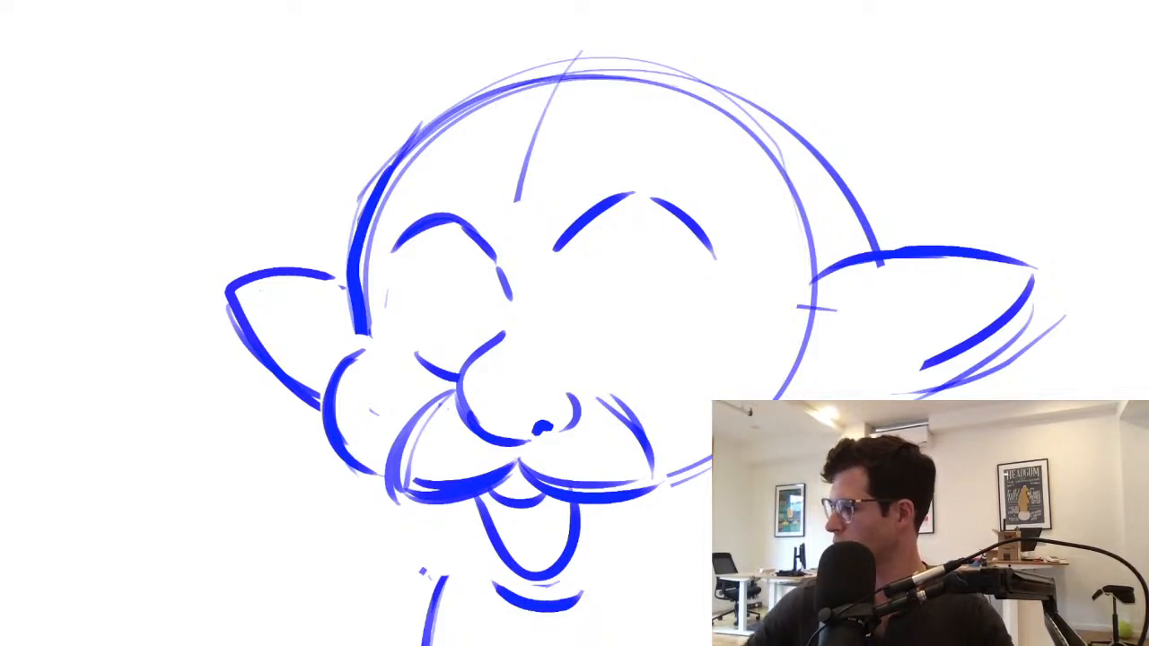
left_click_drag(714, 364, 780, 397)
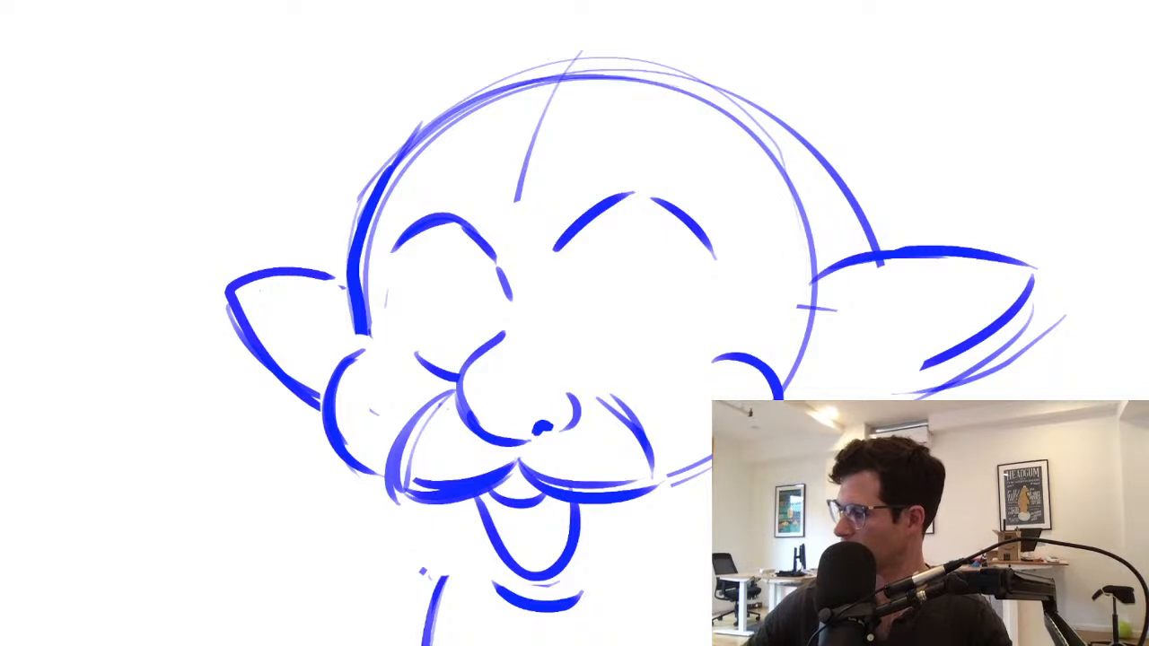
left_click_drag(397, 521, 487, 577)
left_click_drag(593, 576, 713, 541)
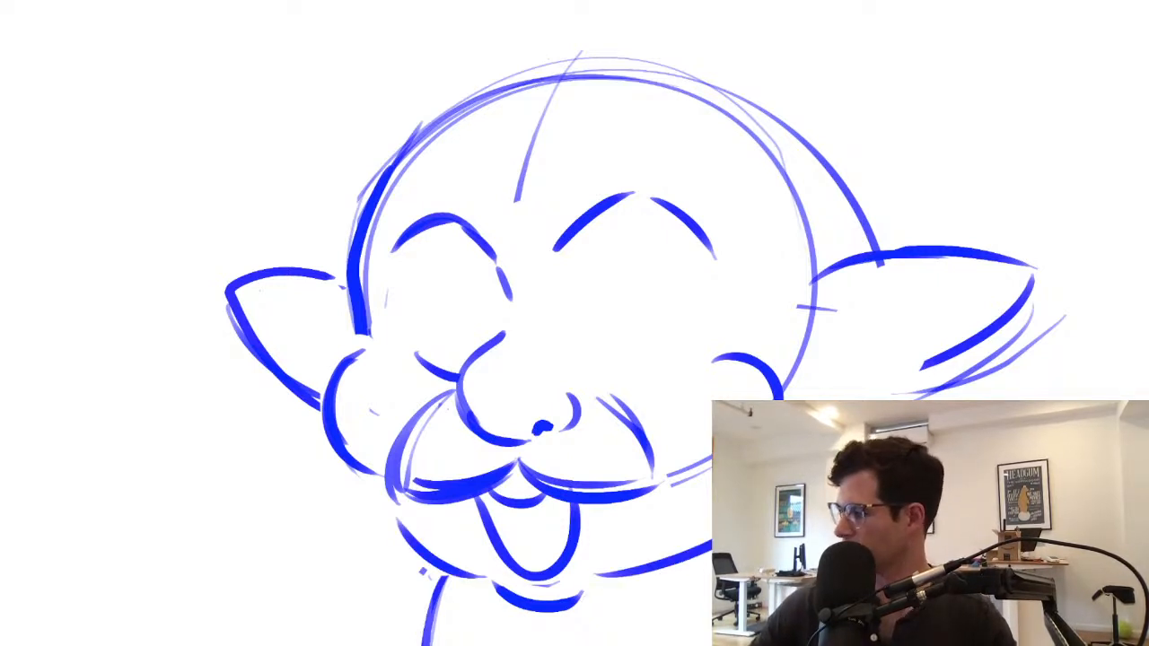
Erase the moustache-like lobes under the nose and redraw them as two rounder muzzle shapes
mouse_move(438, 402)
left_mouse_down()
mouse_move(434, 494)
mouse_move(454, 493)
mouse_move(399, 499)
left_mouse_up()
mouse_move(404, 488)
left_mouse_down()
mouse_move(540, 480)
mouse_move(614, 399)
left_mouse_up()
key("ctrl+z")
key("ctrl+z")
left_click_drag(515, 463, 481, 488)
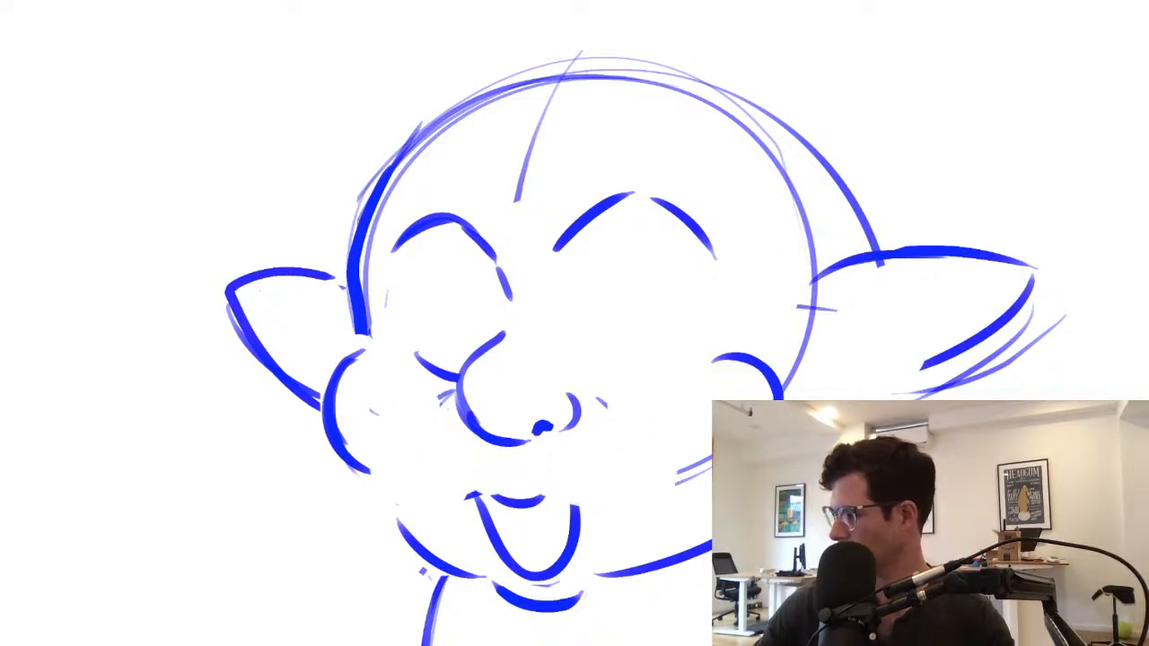
mouse_move(449, 401)
left_mouse_down()
mouse_move(411, 489)
mouse_move(528, 460)
mouse_move(408, 494)
left_mouse_up()
left_click_drag(524, 460, 637, 469)
left_click_drag(592, 404, 638, 510)
key("ctrl+z")
mouse_move(531, 465)
left_mouse_down()
mouse_move(591, 496)
mouse_move(630, 490)
left_mouse_up()
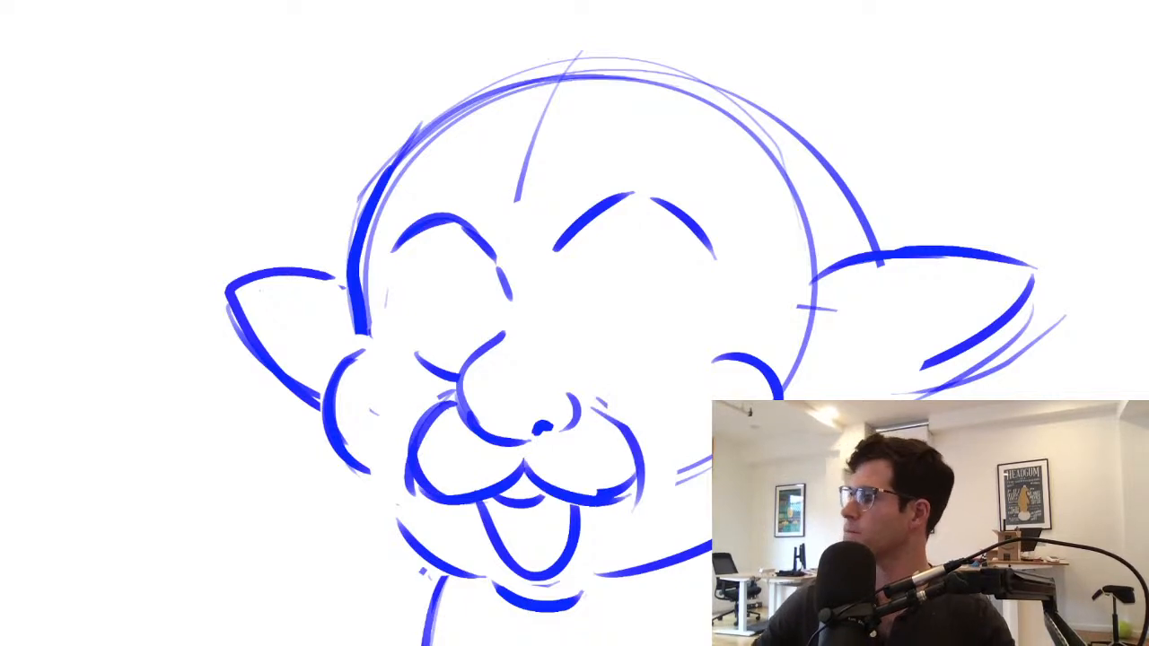
mouse_move(593, 406)
left_mouse_down()
mouse_move(643, 485)
mouse_move(642, 424)
mouse_move(539, 424)
mouse_move(624, 424)
left_mouse_up()
left_click_drag(557, 270, 529, 441)
mouse_move(487, 317)
left_mouse_down()
mouse_move(437, 264)
mouse_move(379, 342)
mouse_move(337, 316)
mouse_move(399, 370)
mouse_move(376, 350)
mouse_move(434, 288)
left_mouse_up()
key("ctrl+z")
key("ctrl+z")
Sketch a bushy left eyebrow with a curled outer tip and a pointed inner end
left_click_drag(445, 514, 445, 588)
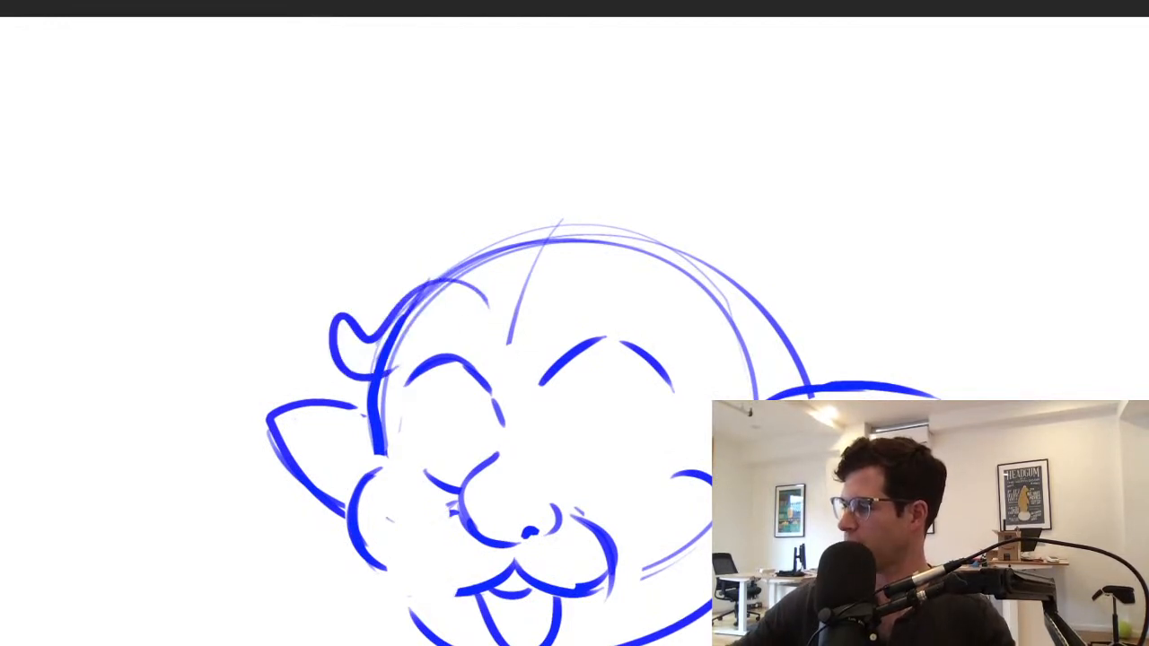
left_click_drag(382, 363, 456, 273)
mouse_move(414, 291)
left_mouse_down()
mouse_move(359, 337)
mouse_move(469, 269)
mouse_move(497, 330)
left_mouse_up()
mouse_move(384, 370)
left_mouse_down()
mouse_move(490, 307)
mouse_move(517, 356)
left_mouse_up()
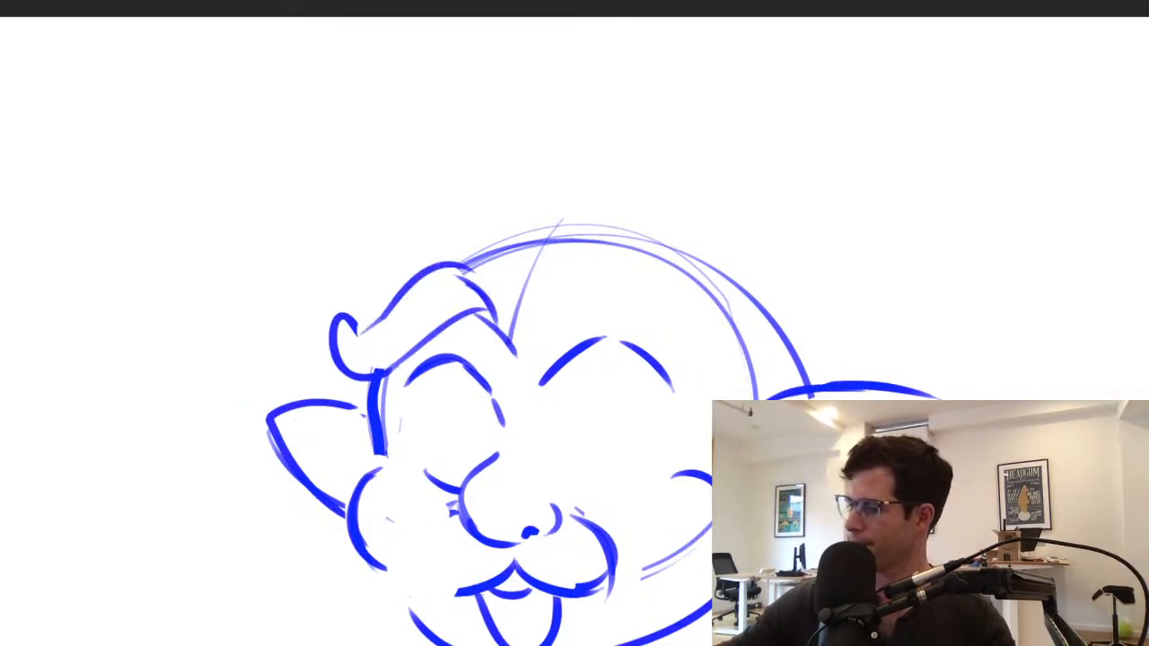
mouse_move(363, 329)
left_mouse_down()
mouse_move(333, 337)
mouse_move(339, 364)
left_mouse_up()
left_click_drag(344, 307, 370, 326)
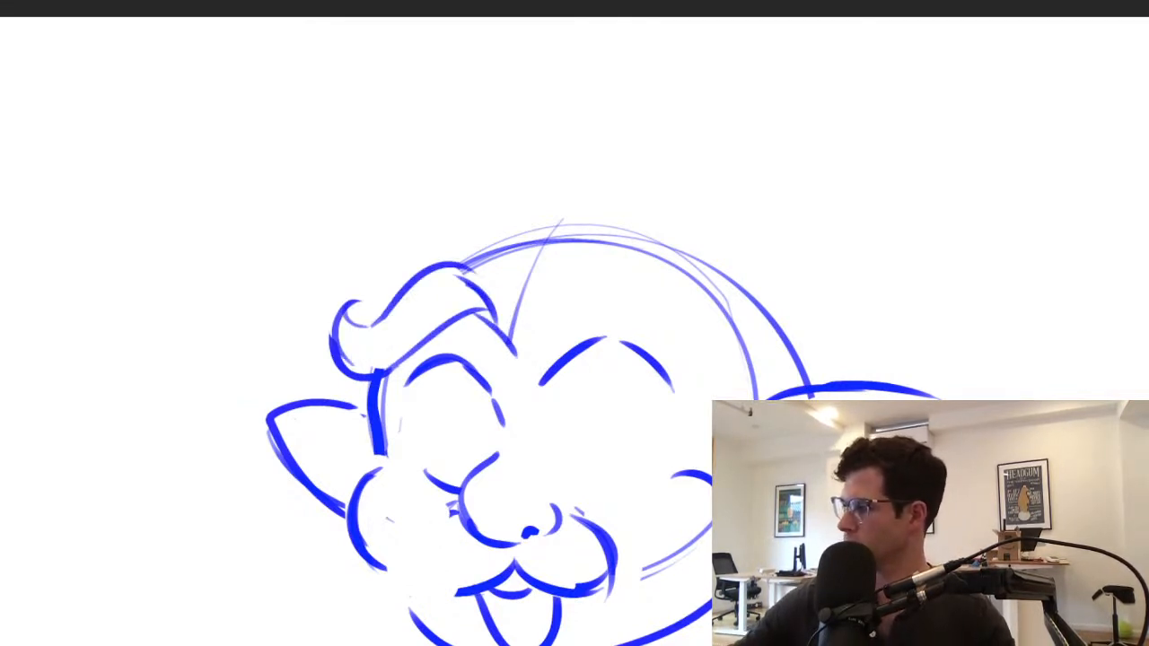
left_click_drag(468, 313, 510, 359)
Sketch the bushy right eyebrow as two sweeping arches and erase the head outline crossing it
mouse_move(461, 317)
left_mouse_down()
mouse_move(509, 356)
mouse_move(644, 272)
left_mouse_up()
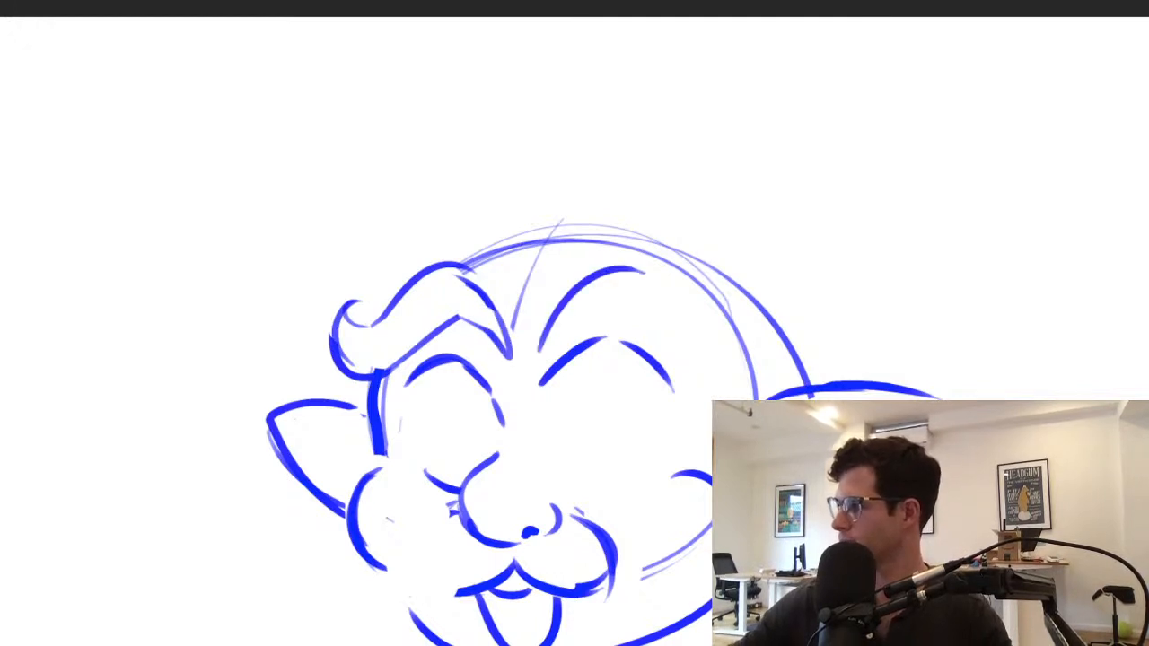
key("ctrl+z")
left_click_drag(537, 332, 621, 258)
mouse_move(544, 338)
left_mouse_down()
mouse_move(649, 309)
mouse_move(568, 292)
mouse_move(639, 286)
mouse_move(643, 311)
mouse_move(675, 341)
left_mouse_up()
key("ctrl+z")
left_click_drag(601, 259, 675, 287)
mouse_move(662, 327)
left_mouse_down()
mouse_move(721, 323)
mouse_move(658, 262)
mouse_move(617, 255)
left_mouse_up()
mouse_move(605, 261)
left_mouse_down()
mouse_move(710, 278)
mouse_move(715, 341)
mouse_move(752, 296)
left_mouse_up()
left_click_drag(676, 336, 751, 307)
mouse_move(696, 299)
left_mouse_down()
mouse_move(717, 295)
mouse_move(588, 260)
mouse_move(686, 304)
left_mouse_up()
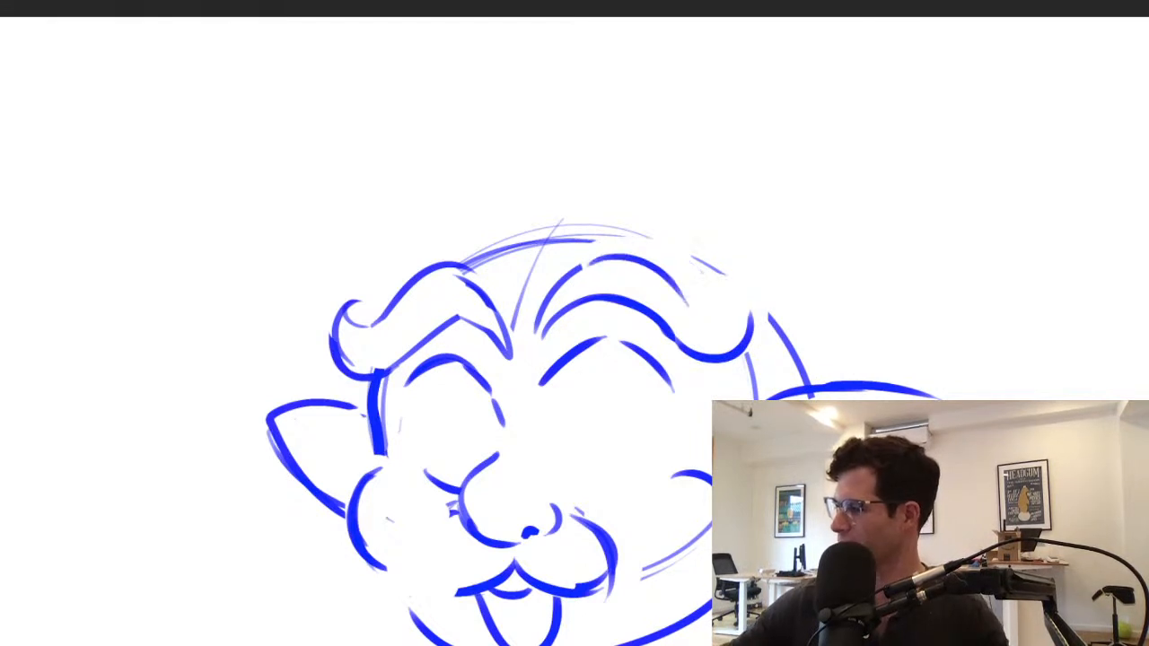
Strengthen the right eyebrow's top edge and finish its outer end with an upturned curl
left_click_drag(565, 274, 661, 263)
mouse_move(686, 305)
left_mouse_down()
mouse_move(614, 259)
mouse_move(679, 273)
left_mouse_up()
mouse_move(690, 294)
left_mouse_down()
mouse_move(738, 321)
mouse_move(698, 310)
mouse_move(731, 346)
left_mouse_up()
mouse_move(693, 276)
left_mouse_down()
mouse_move(742, 318)
mouse_move(734, 359)
mouse_move(748, 318)
left_mouse_up()
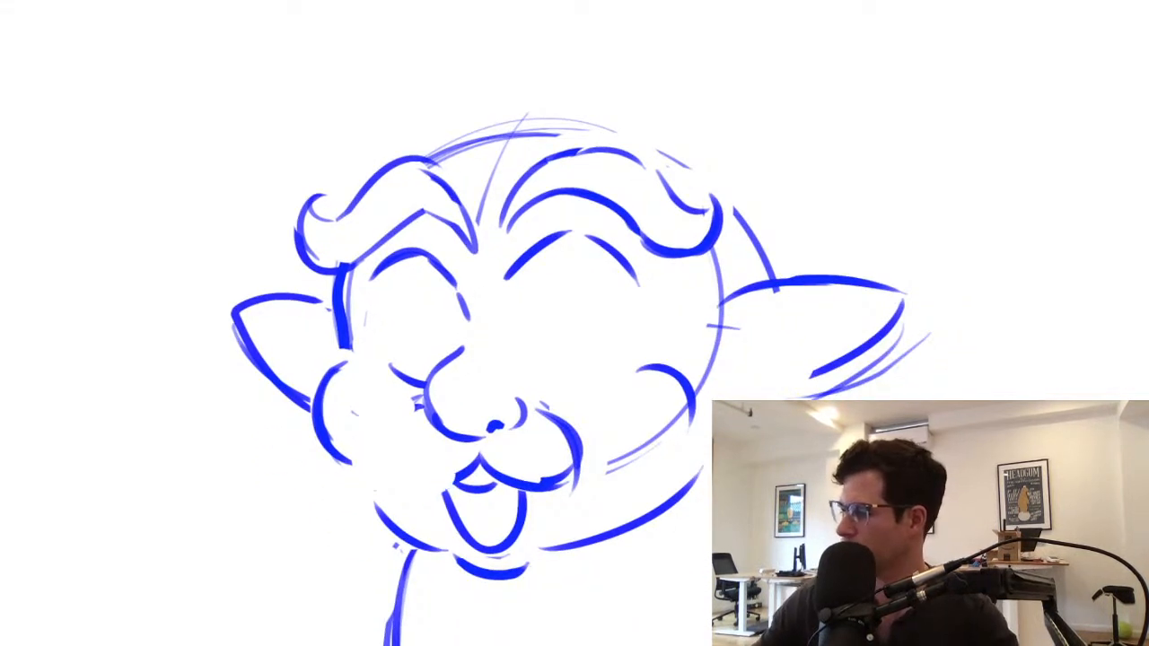
Erase the rounded muzzle shapes, teeth and mouth from beneath the nose
mouse_move(464, 469)
left_mouse_down()
mouse_move(576, 449)
mouse_move(541, 411)
left_mouse_up()
mouse_move(423, 410)
left_mouse_down()
mouse_move(384, 481)
mouse_move(461, 456)
left_mouse_up()
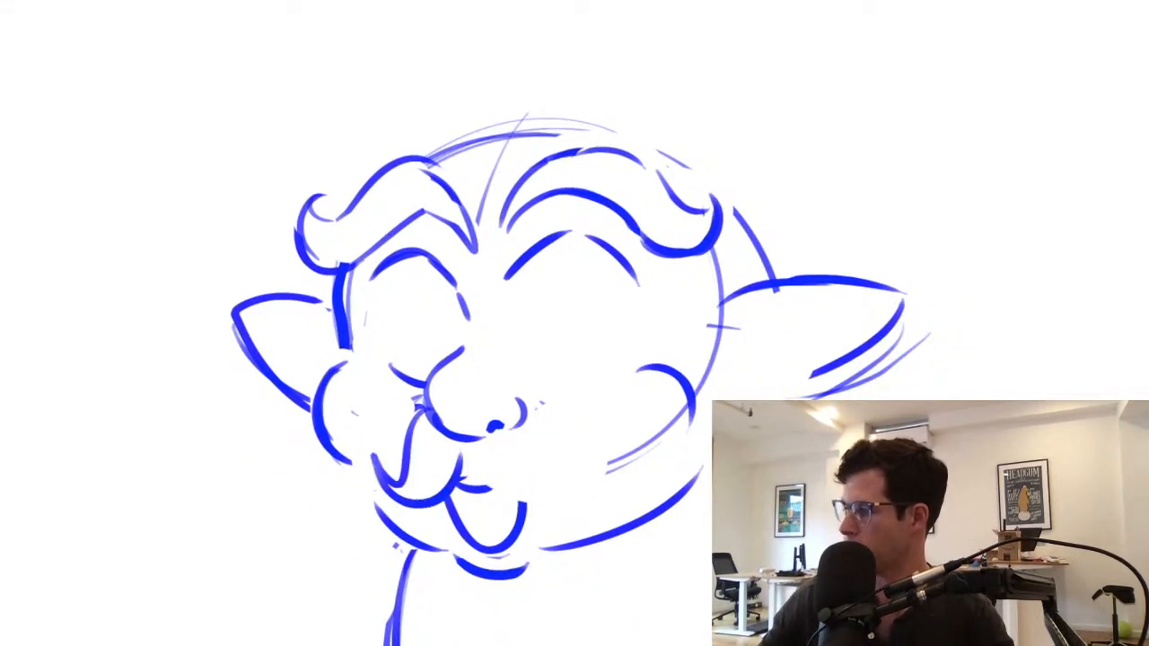
mouse_move(386, 422)
left_mouse_down()
mouse_move(467, 538)
mouse_move(521, 508)
left_mouse_up()
mouse_move(422, 399)
left_mouse_down()
mouse_move(413, 411)
mouse_move(489, 462)
left_mouse_up()
key("ctrl+z")
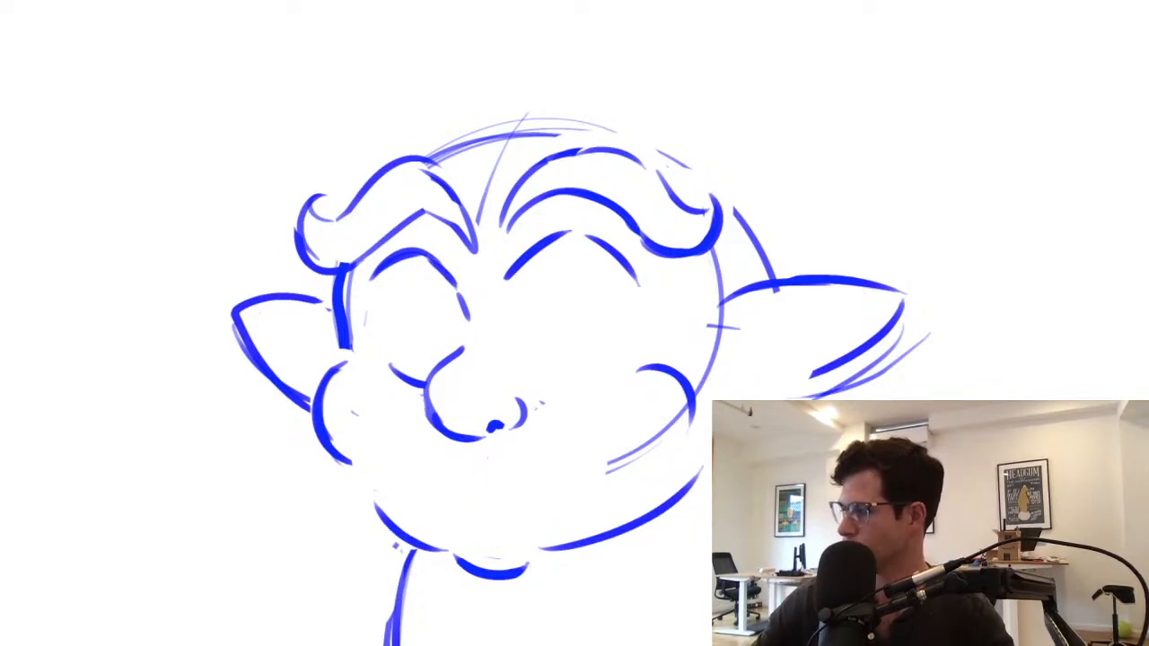
Erase the left jawline segment and draw a moustache with upward-curling ends under the nose
left_click_drag(375, 502, 400, 545)
mouse_move(429, 425)
left_mouse_down()
mouse_move(377, 394)
mouse_move(468, 458)
left_mouse_up()
key("ctrl+z")
key("ctrl+z")
key("ctrl+z")
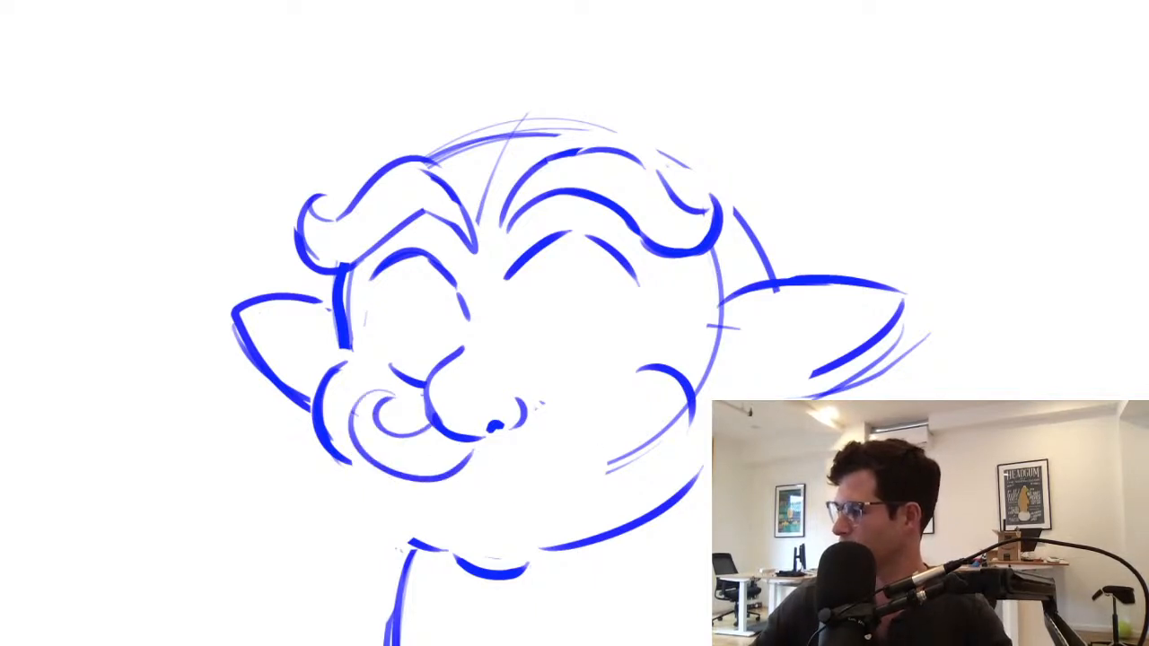
left_click_drag(482, 451, 596, 457)
mouse_move(532, 428)
left_mouse_down()
mouse_move(593, 394)
mouse_move(592, 465)
left_mouse_up()
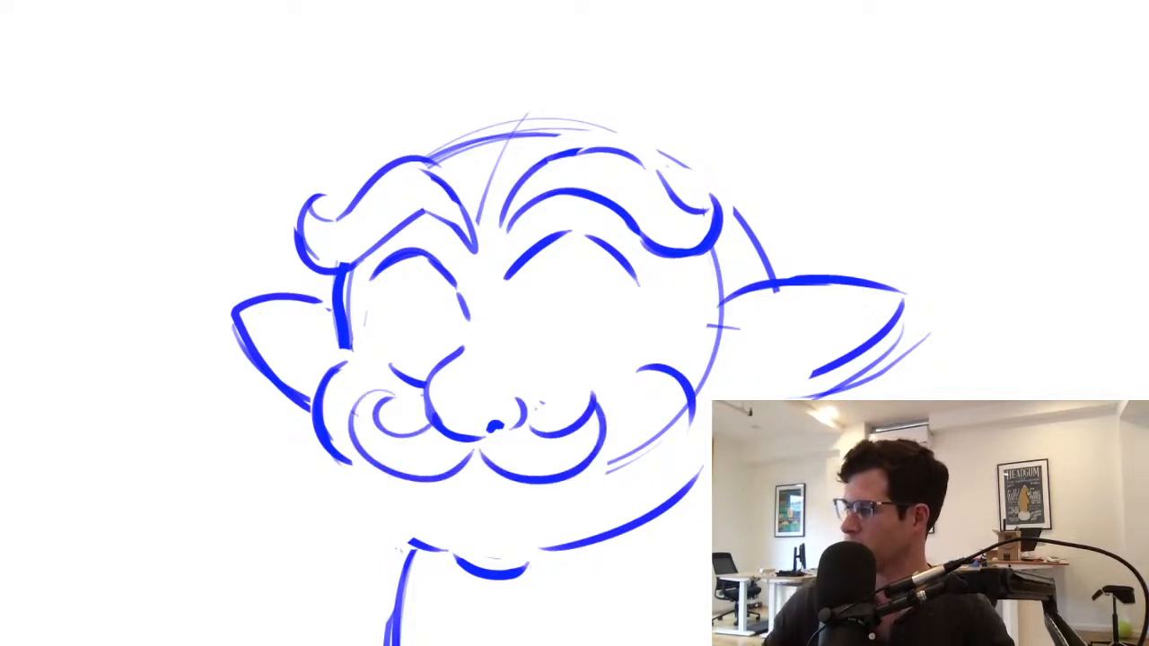
Erase the chin and jaw line below the moustache and draw an open, pointed mouth with an upper tooth line
left_click_drag(425, 545, 596, 544)
mouse_move(422, 490)
left_mouse_down()
mouse_move(462, 565)
mouse_move(536, 484)
left_mouse_up()
key("ctrl+z")
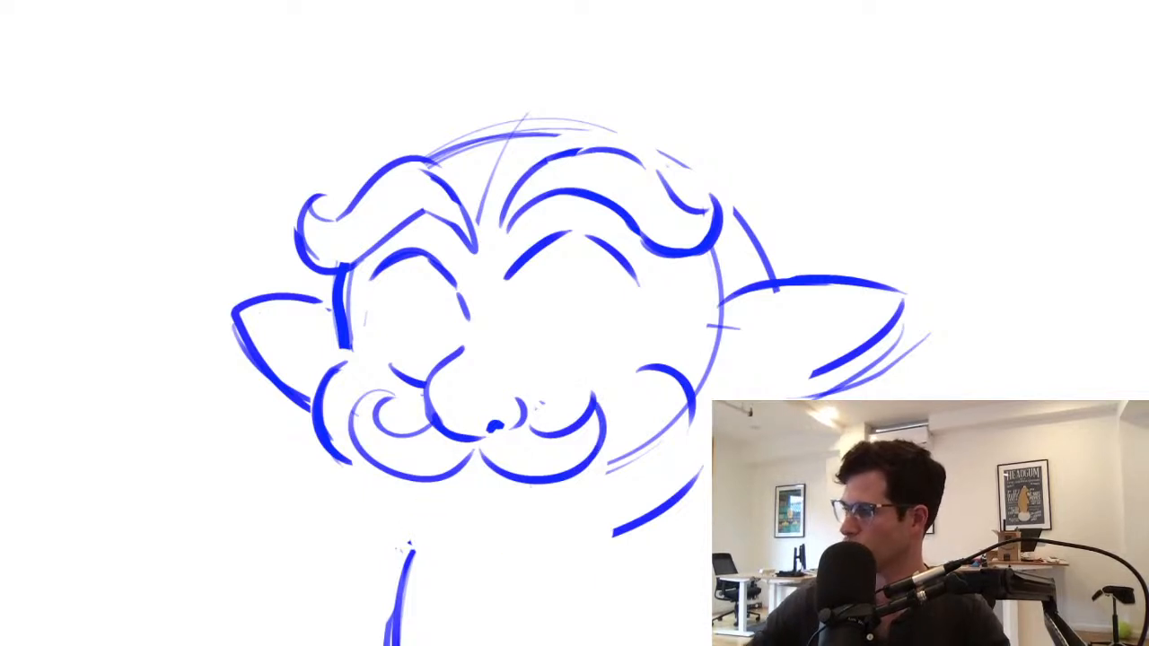
left_click_drag(430, 480, 530, 489)
mouse_move(449, 476)
left_mouse_down()
mouse_move(514, 483)
mouse_move(479, 476)
left_mouse_up()
Draw tall oval irises inside both eyes and a curved lower lid under the right eye
left_click_drag(442, 285, 465, 312)
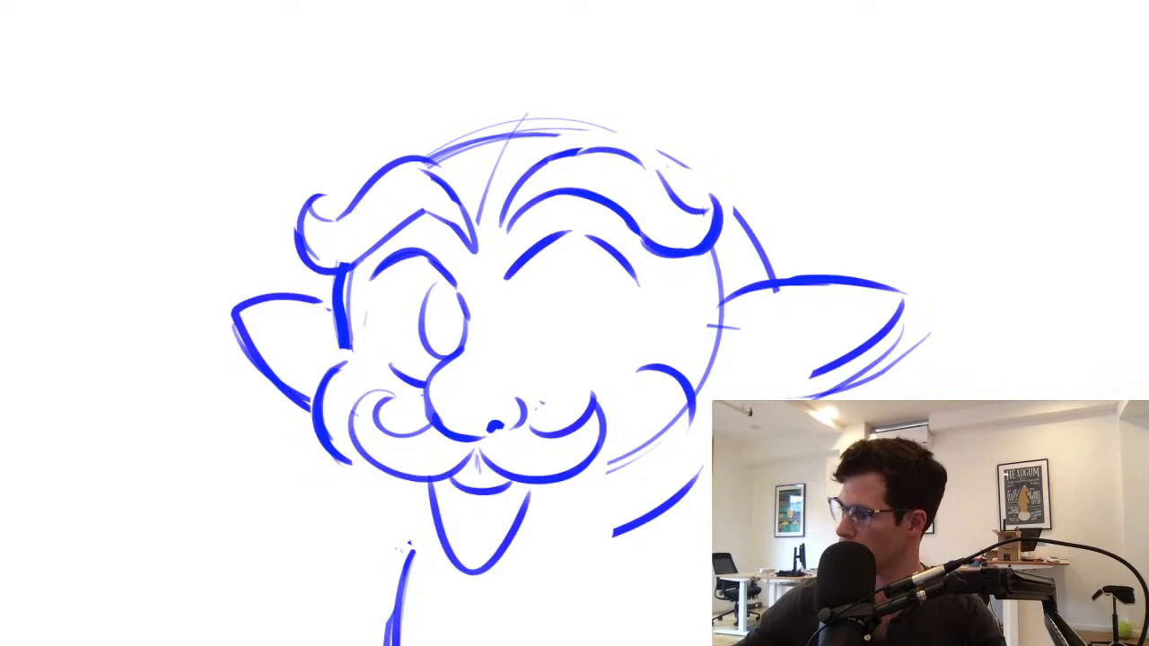
left_click_drag(618, 266, 641, 305)
left_click_drag(521, 352, 606, 362)
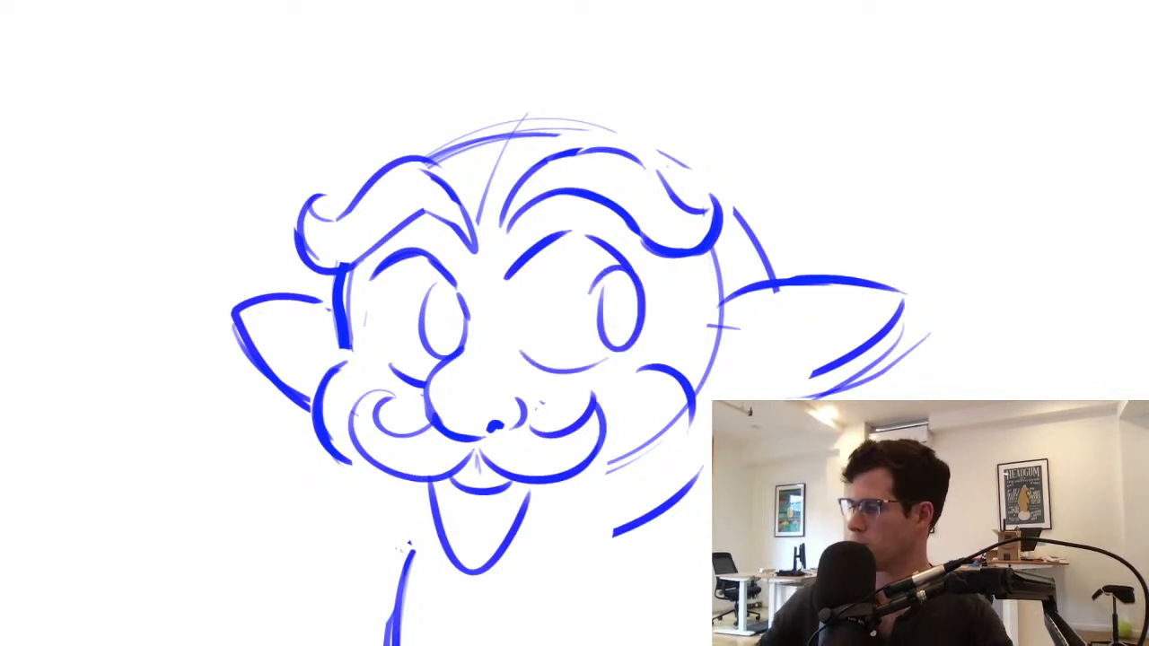
Select the left and right eyebrows one at a time and move each slightly higher on the forehead
left_click_drag(476, 305, 445, 396)
mouse_move(319, 210)
left_mouse_down()
mouse_move(256, 343)
mouse_move(377, 324)
mouse_move(445, 352)
mouse_move(411, 224)
left_mouse_up()
left_click_drag(359, 287, 357, 269)
key("ctrl+d")
key("l")
mouse_move(488, 239)
left_mouse_down()
mouse_move(458, 315)
mouse_move(610, 340)
mouse_move(693, 260)
mouse_move(489, 235)
left_mouse_up()
left_click_drag(578, 290, 578, 275)
key("ctrl+d")
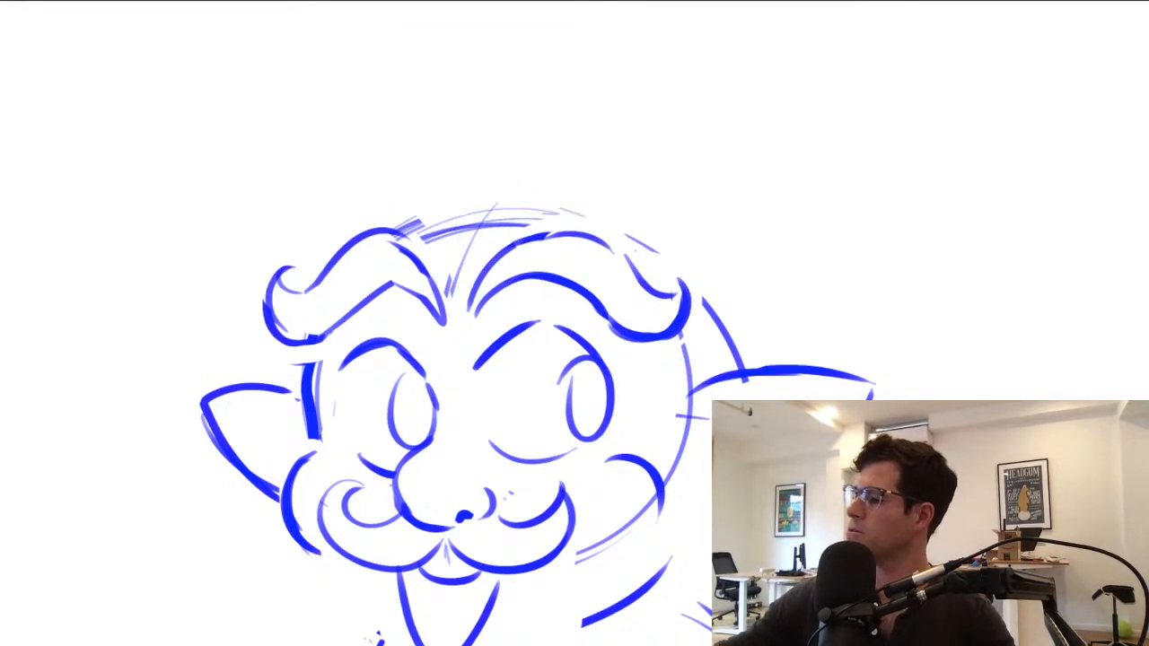
Erase the head outline along the top of the skull above the eyebrows
key("e")
left_click_drag(404, 222, 530, 221)
left_click_drag(710, 221, 620, 346)
Scale the whole character sketch down and move it lower to leave room above the head
key("ctrl+t")
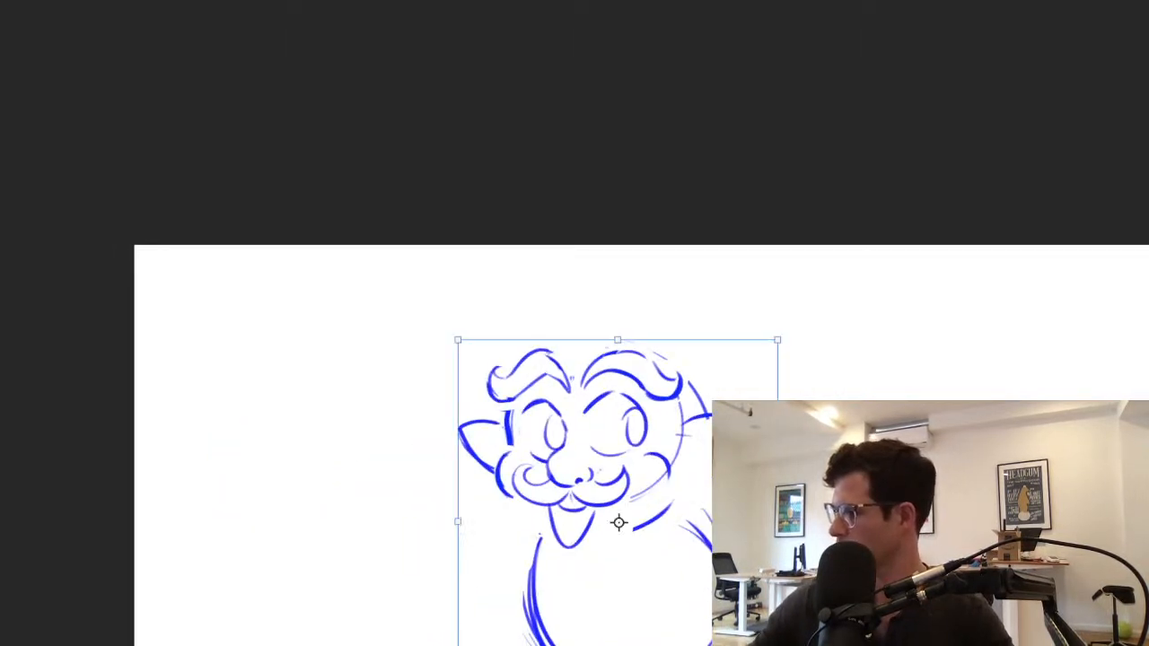
left_click_drag(777, 340, 778, 374)
key("Return")
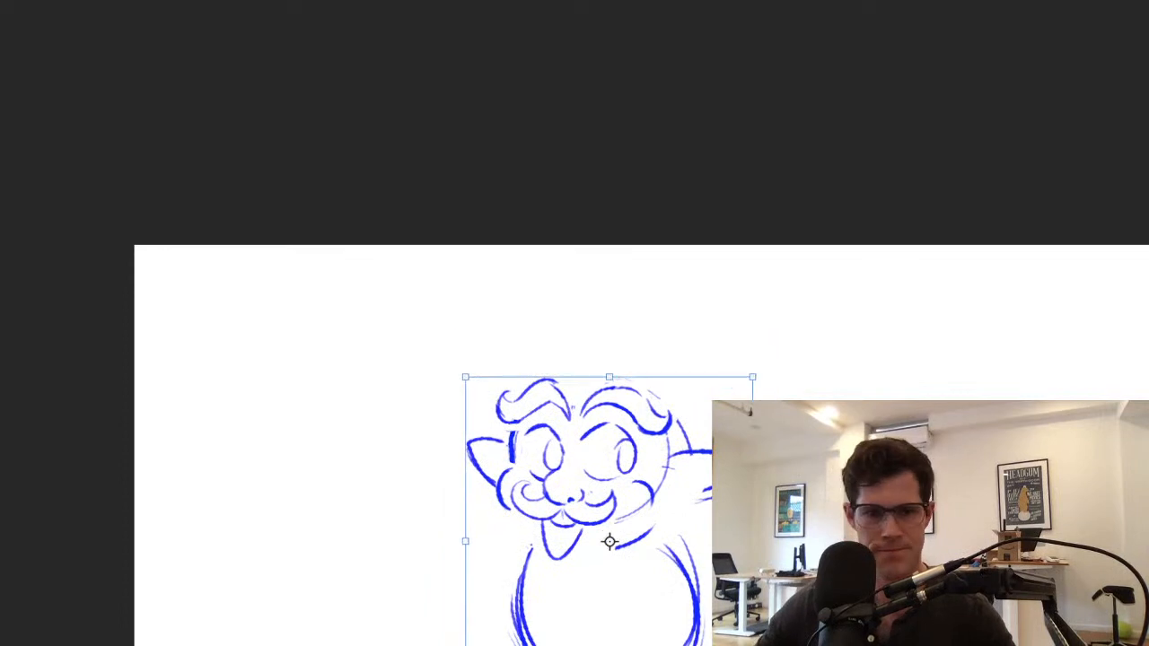
left_click_drag(609, 541, 554, 574)
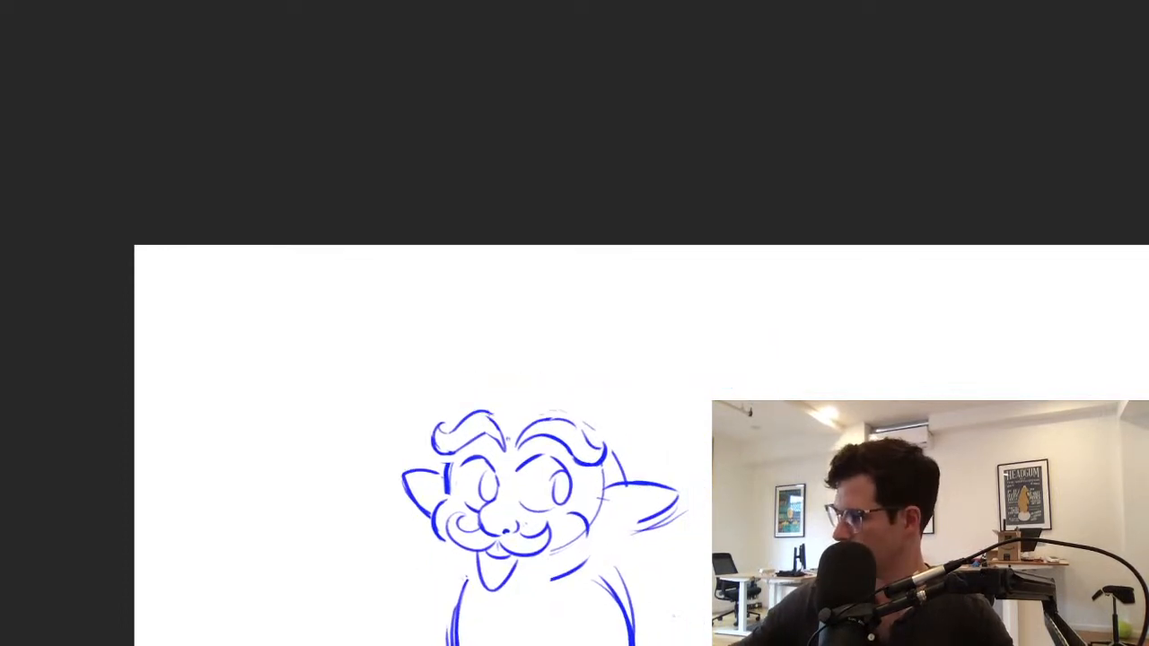
left_click_drag(465, 430, 598, 266)
key("ctrl+z")
mouse_move(455, 418)
left_mouse_down()
mouse_move(637, 263)
mouse_move(548, 315)
mouse_move(615, 264)
left_mouse_up()
key("ctrl+z")
left_click_drag(647, 255, 621, 449)
key("ctrl+z")
left_click_drag(621, 448, 630, 418)
key("ctrl+z")
key("ctrl+z")
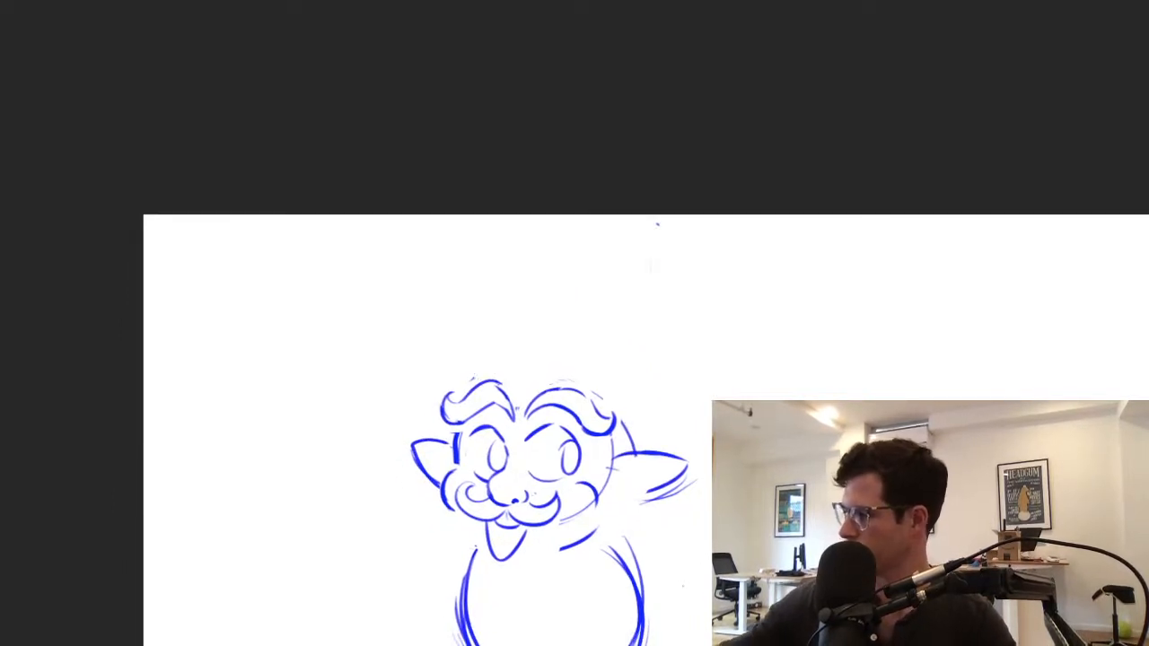
left_click_drag(454, 383, 704, 417)
key("ctrl+z")
left_click_drag(403, 372, 595, 404)
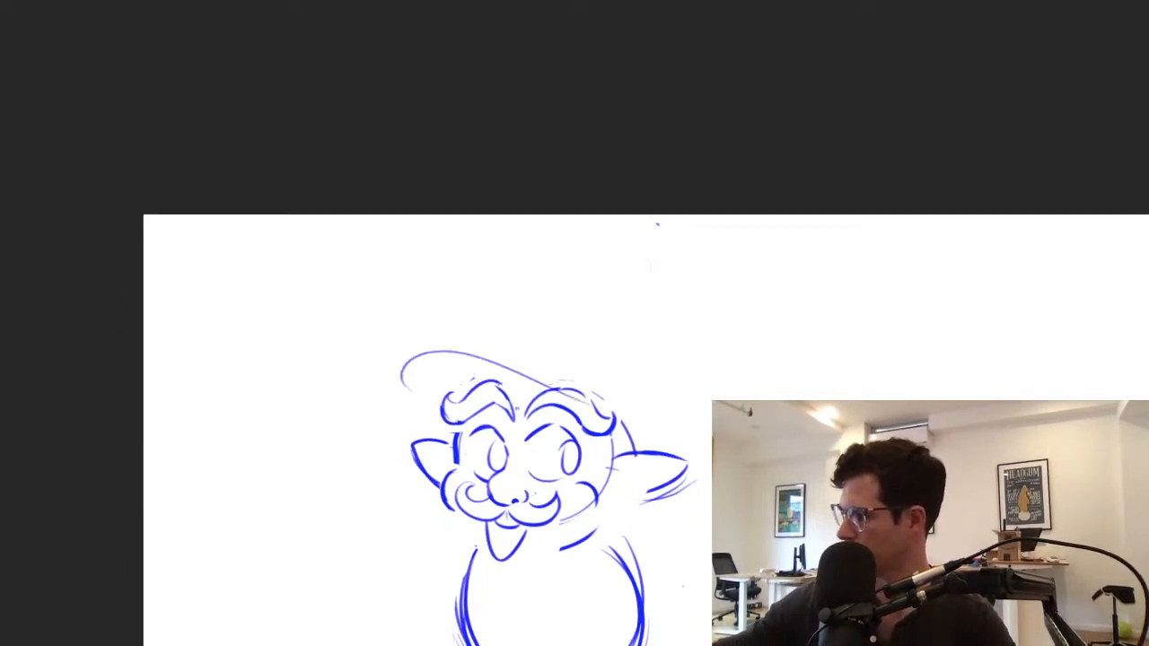
key("ctrl+z")
Draw a wide, tilted hat brim above the eyebrows and try a pointed cone crown on it
mouse_move(407, 368)
left_mouse_down()
mouse_move(644, 415)
mouse_move(636, 438)
left_mouse_up()
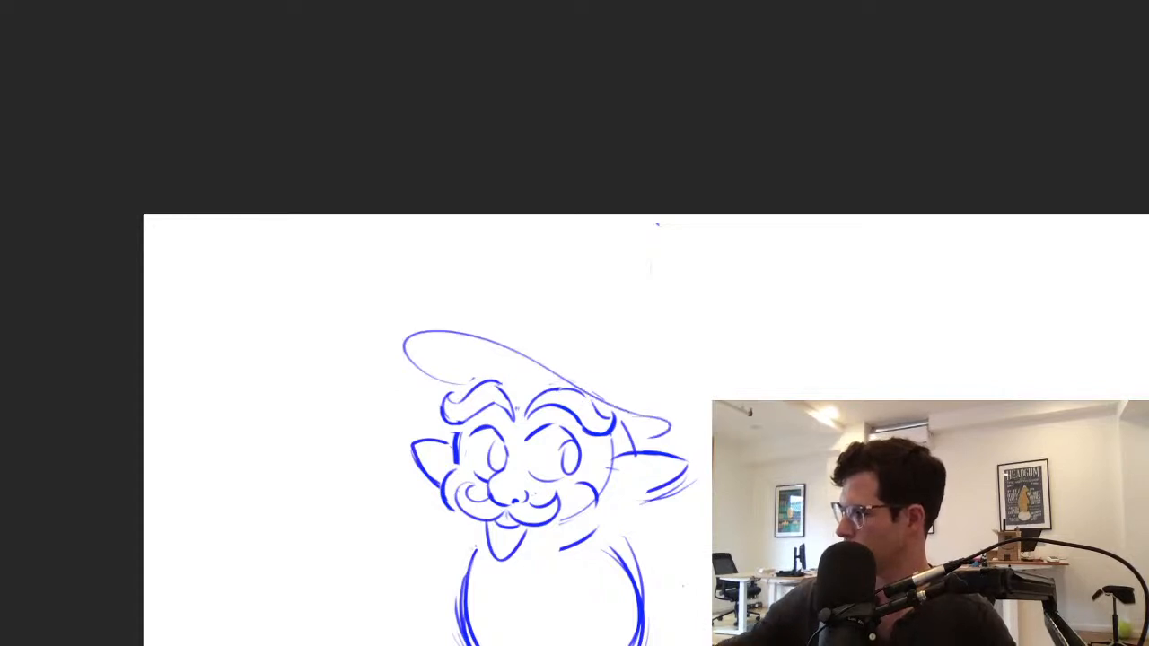
mouse_move(520, 344)
left_mouse_down()
mouse_move(587, 273)
mouse_move(613, 402)
left_mouse_up()
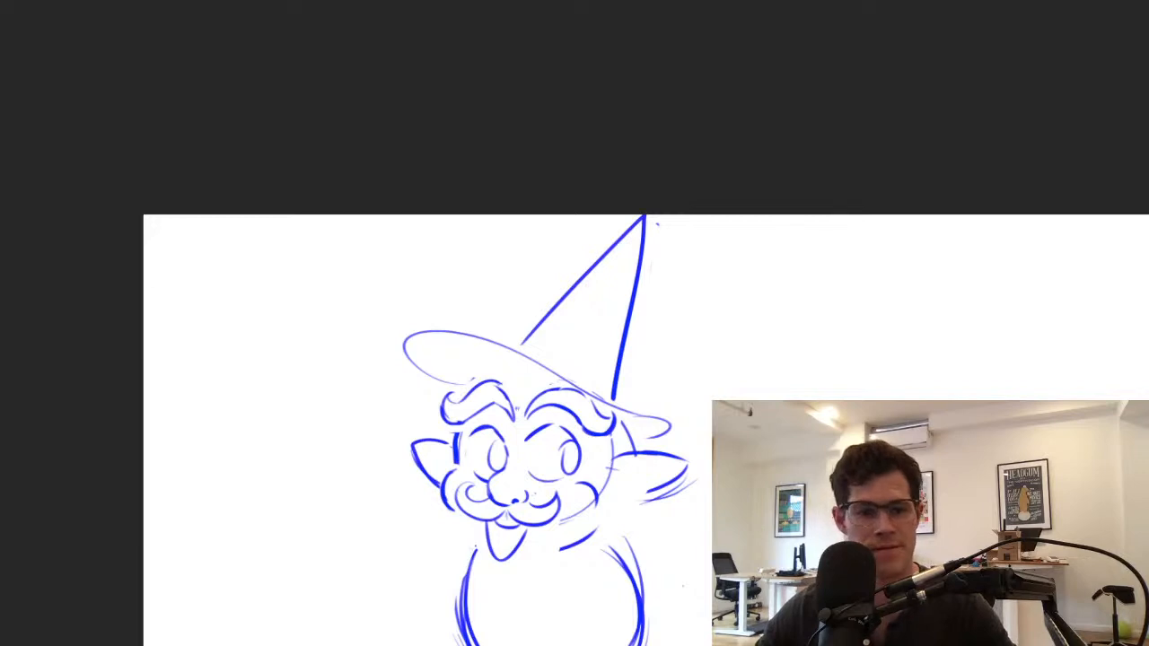
key("ctrl+z")
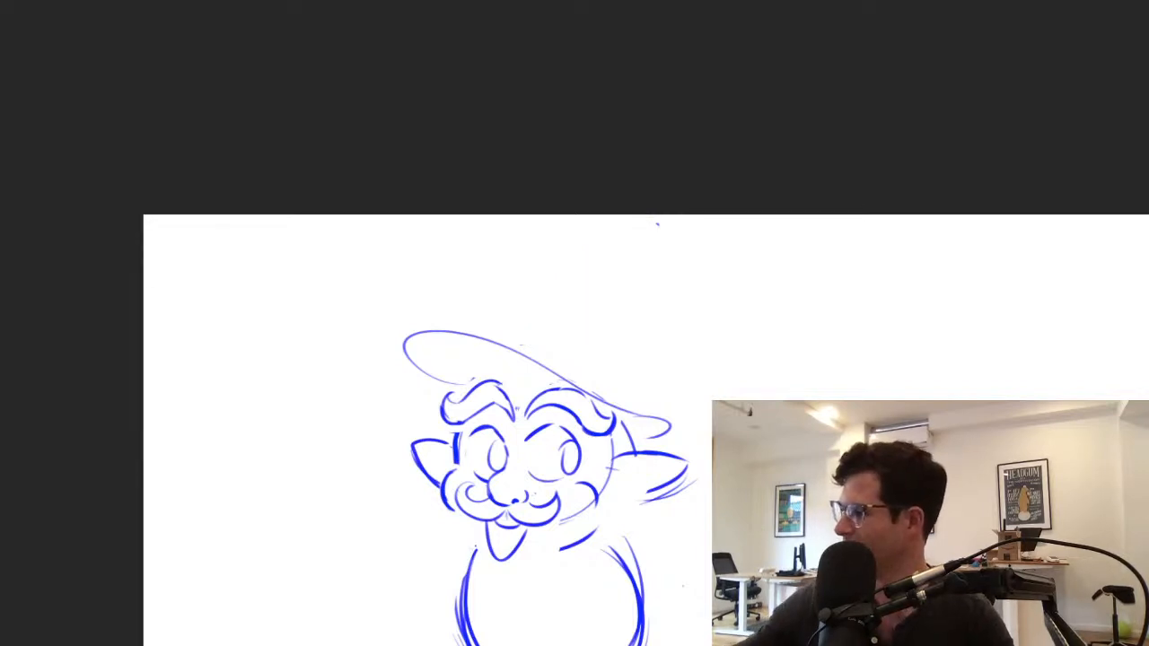
Scale the whole sketch, including the hat brim, down slightly
key("ctrl+t")
left_click_drag(697, 224, 681, 250)
key("Return")
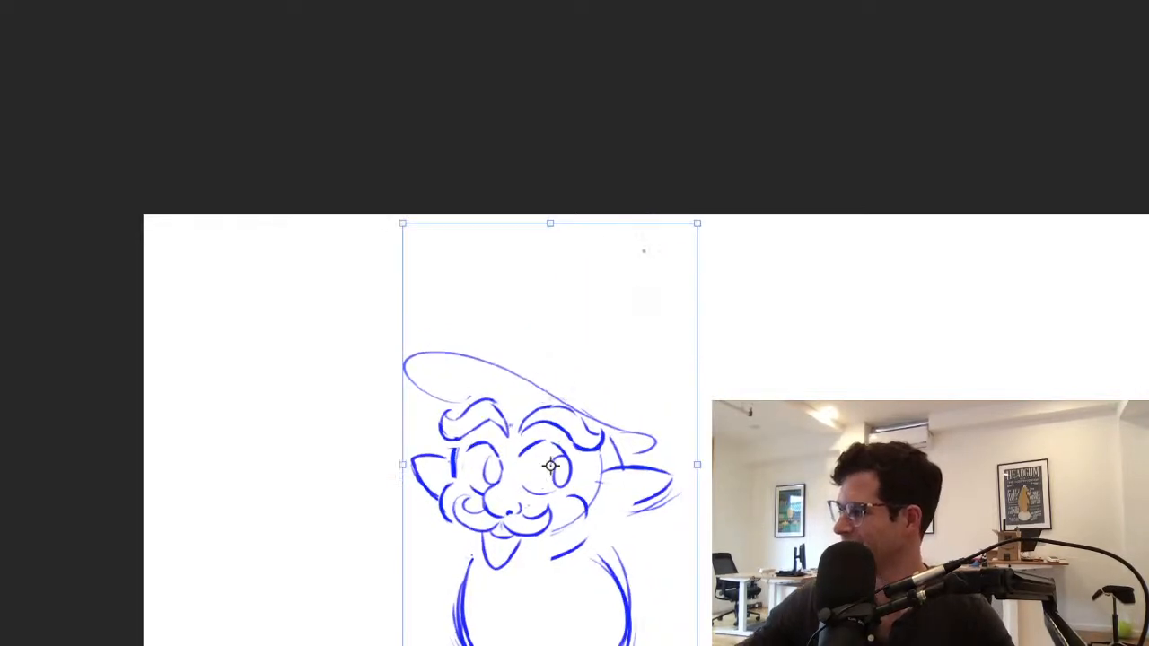
mouse_move(520, 370)
left_mouse_down()
mouse_move(569, 258)
mouse_move(633, 295)
mouse_move(602, 401)
mouse_move(530, 300)
mouse_move(548, 255)
left_mouse_up()
key("ctrl+z")
key("ctrl+z")
key("ctrl+z")
key("ctrl+z")
left_click_drag(551, 249, 631, 288)
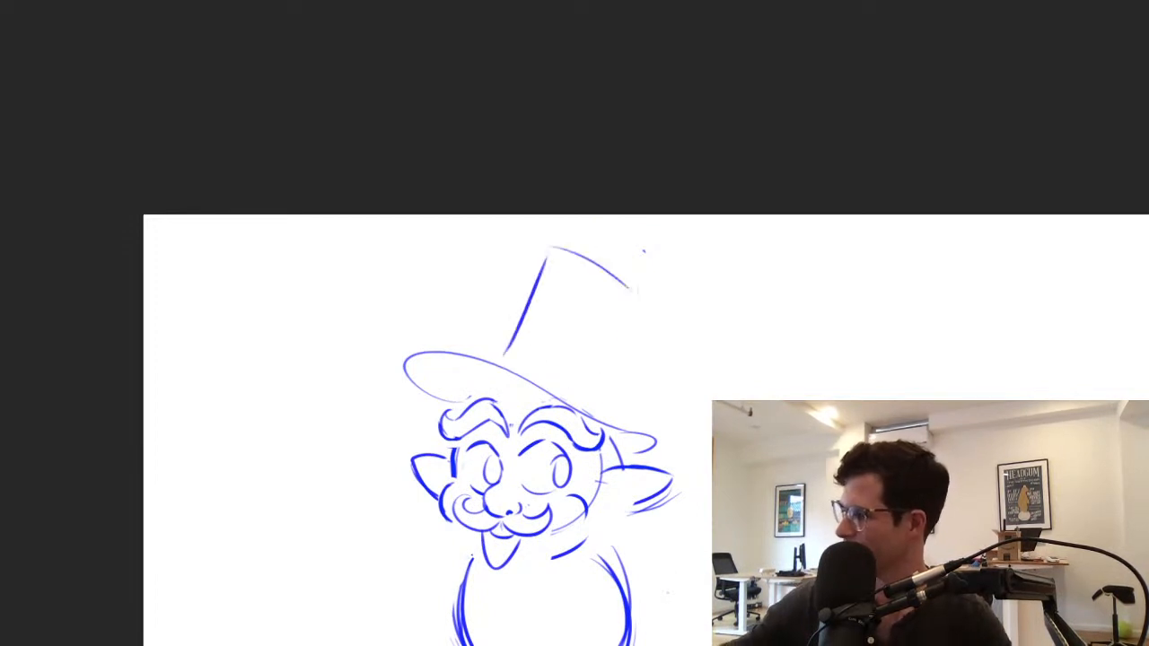
key("ctrl+z")
key("ctrl+z")
Draw a tall top hat crown on the brim with flaring sides and a curved top edge
mouse_move(507, 356)
left_mouse_down()
mouse_move(538, 277)
mouse_move(623, 313)
mouse_move(609, 401)
mouse_move(601, 347)
left_mouse_up()
scroll(657, 406, "up", 3)
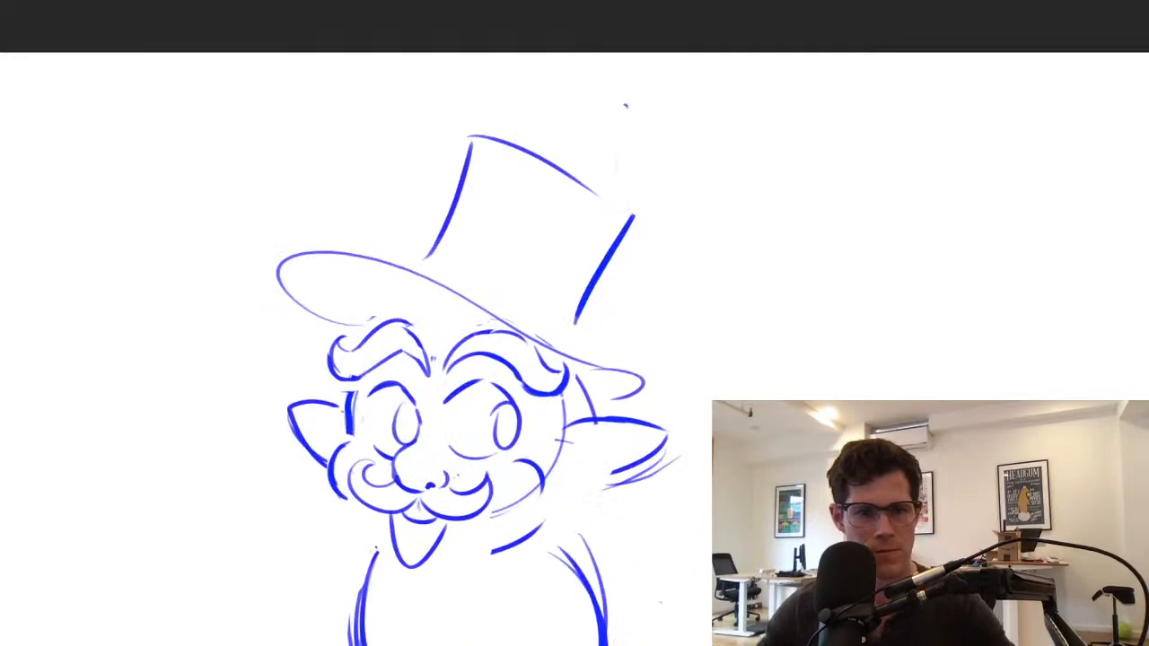
Erase the right part of the hat brim and redraw its lower and upper edges below the crown
left_click_drag(626, 386, 610, 405)
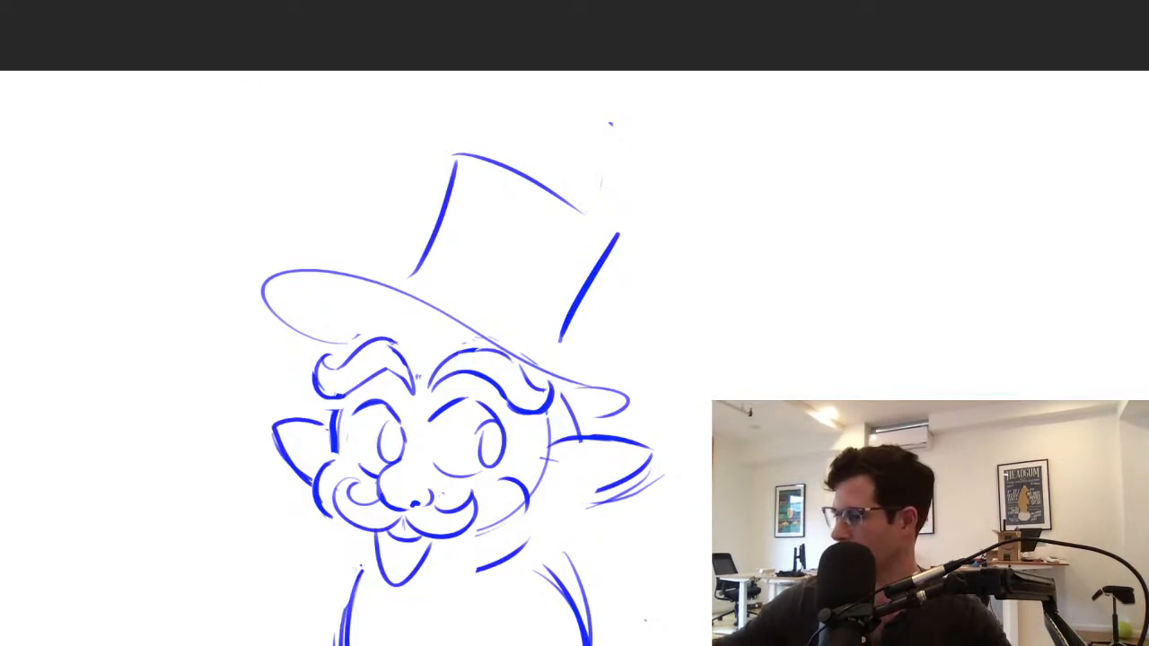
mouse_move(449, 314)
left_mouse_down()
mouse_move(629, 404)
mouse_move(613, 415)
left_mouse_up()
left_click_drag(433, 308, 659, 404)
key("ctrl+z")
left_click_drag(341, 276, 593, 392)
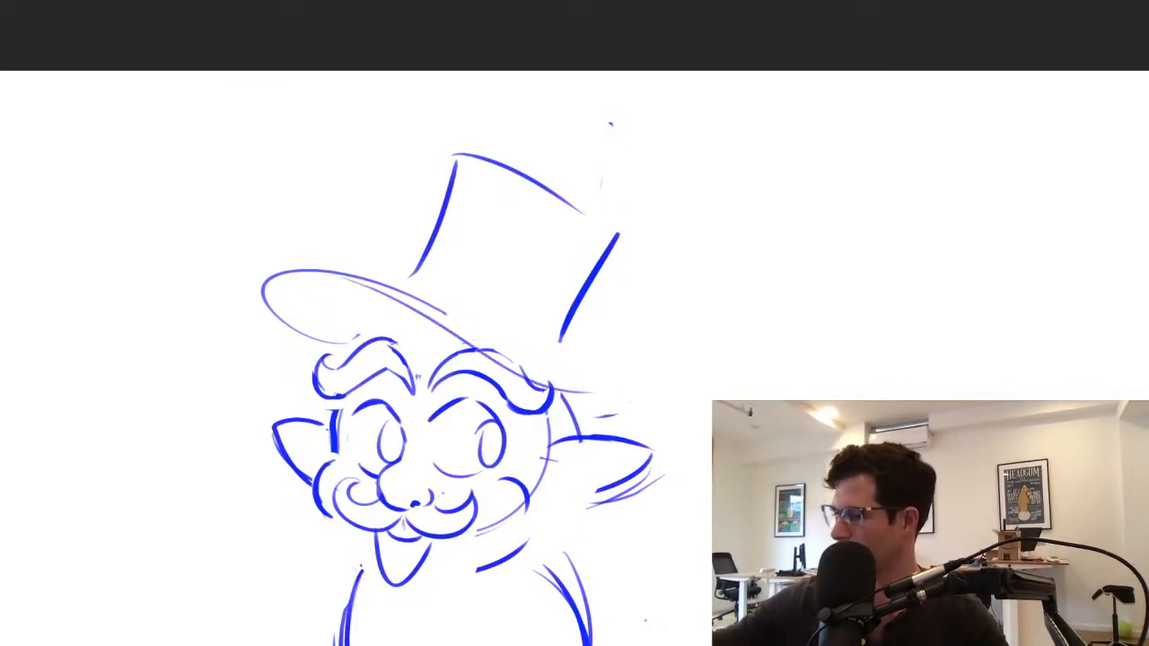
mouse_move(403, 290)
left_mouse_down()
mouse_move(514, 362)
mouse_move(422, 302)
mouse_move(599, 383)
mouse_move(562, 390)
mouse_move(616, 409)
left_mouse_up()
key("ctrl+z")
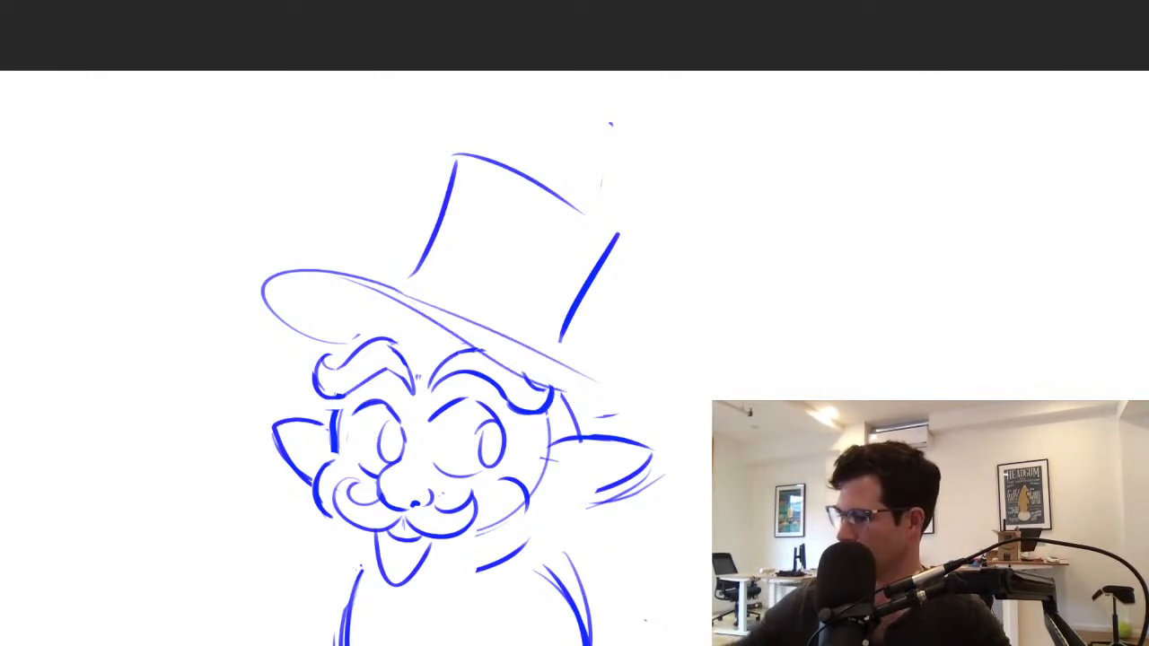
Extend the brim to a pointed tip on the right and strengthen its rounded left end
left_click_drag(420, 305, 672, 410)
left_click_drag(448, 318, 582, 379)
key("ctrl+z")
left_click_drag(476, 351, 673, 407)
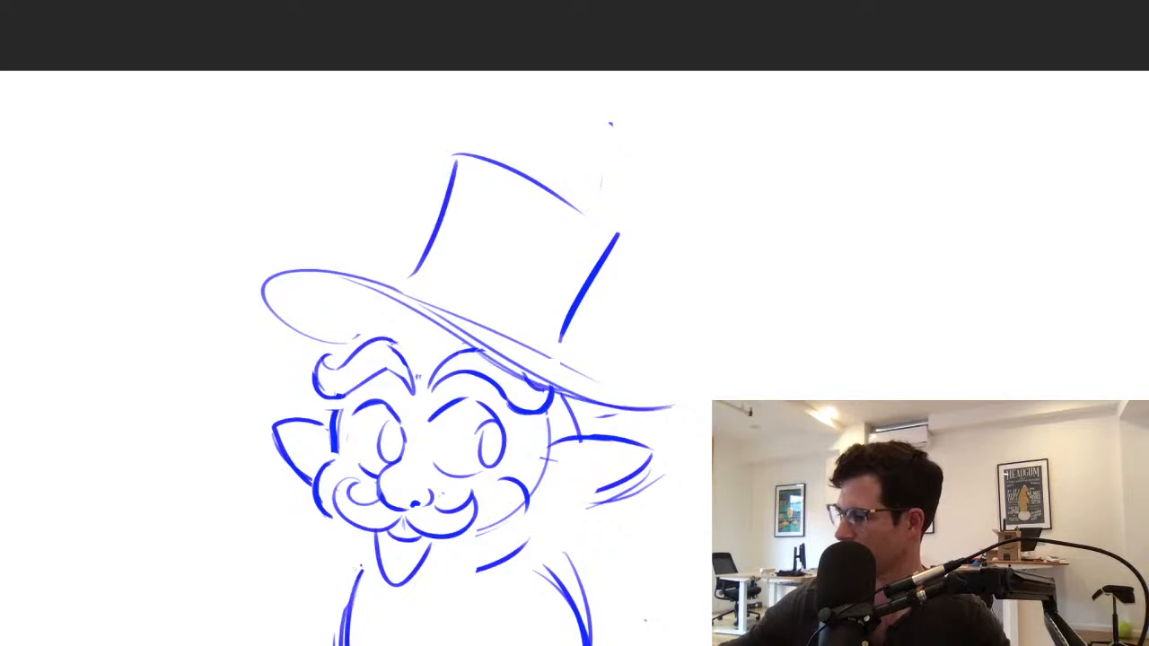
mouse_move(560, 362)
left_mouse_down()
mouse_move(671, 405)
mouse_move(667, 393)
left_mouse_up()
key("ctrl+z")
mouse_move(253, 302)
left_mouse_down()
mouse_move(329, 341)
mouse_move(381, 271)
left_mouse_up()
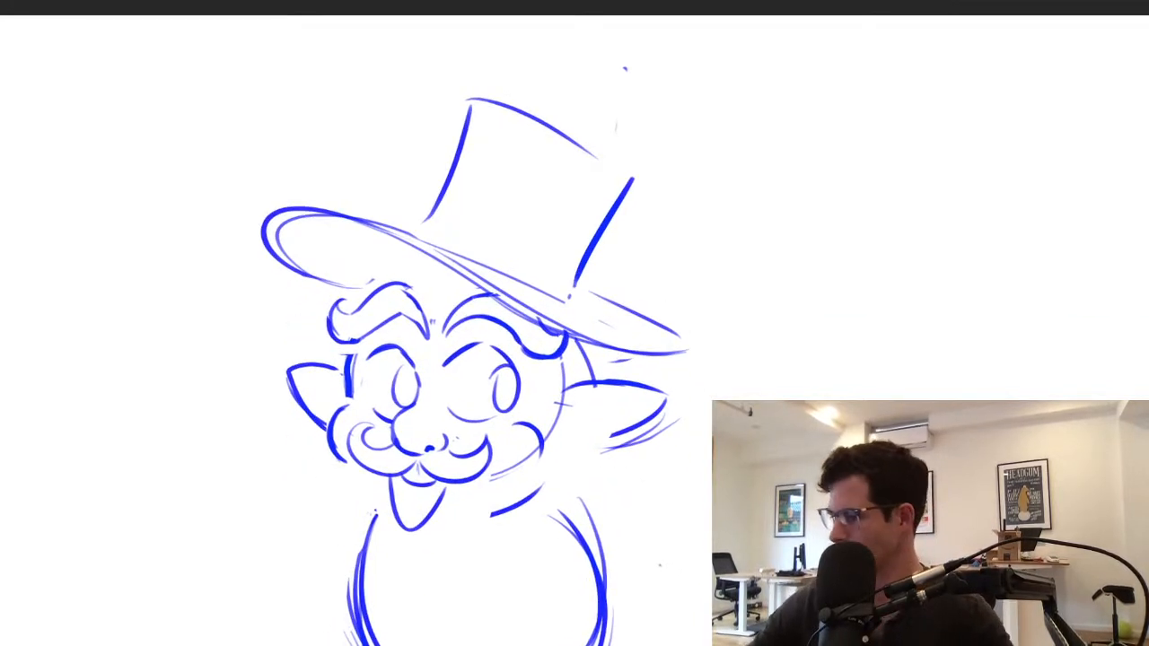
Erase the old moustache and redraw its left half with a thick, upward-curling end
key("ctrl+plus")
mouse_move(361, 366)
left_mouse_down()
mouse_move(351, 410)
mouse_move(431, 453)
left_mouse_up()
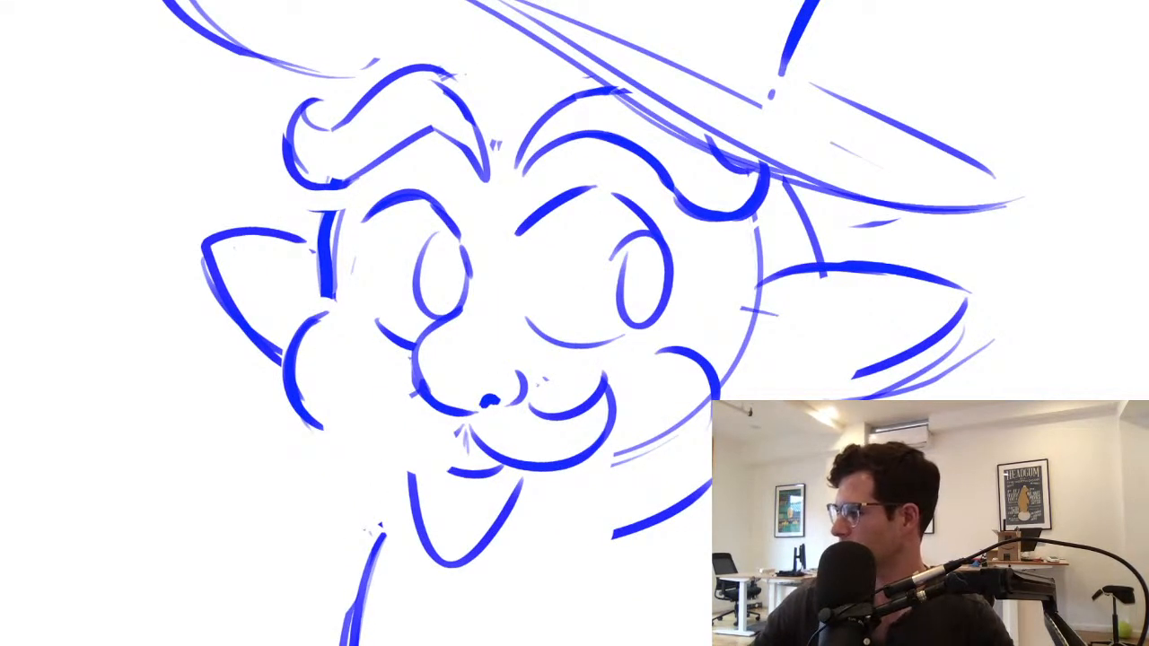
mouse_move(429, 401)
left_mouse_down()
mouse_move(606, 388)
mouse_move(543, 413)
left_mouse_up()
mouse_move(418, 388)
left_mouse_down()
mouse_move(345, 395)
mouse_move(449, 418)
left_mouse_up()
key("ctrl+z")
mouse_move(331, 406)
left_mouse_down()
mouse_move(471, 431)
mouse_move(602, 514)
left_mouse_up()
Redraw the right half of the moustache as a lower sweep ending in an upturned curl
mouse_move(510, 402)
left_mouse_down()
mouse_move(622, 463)
mouse_move(571, 508)
left_mouse_up()
key("ctrl+z")
key("ctrl+z")
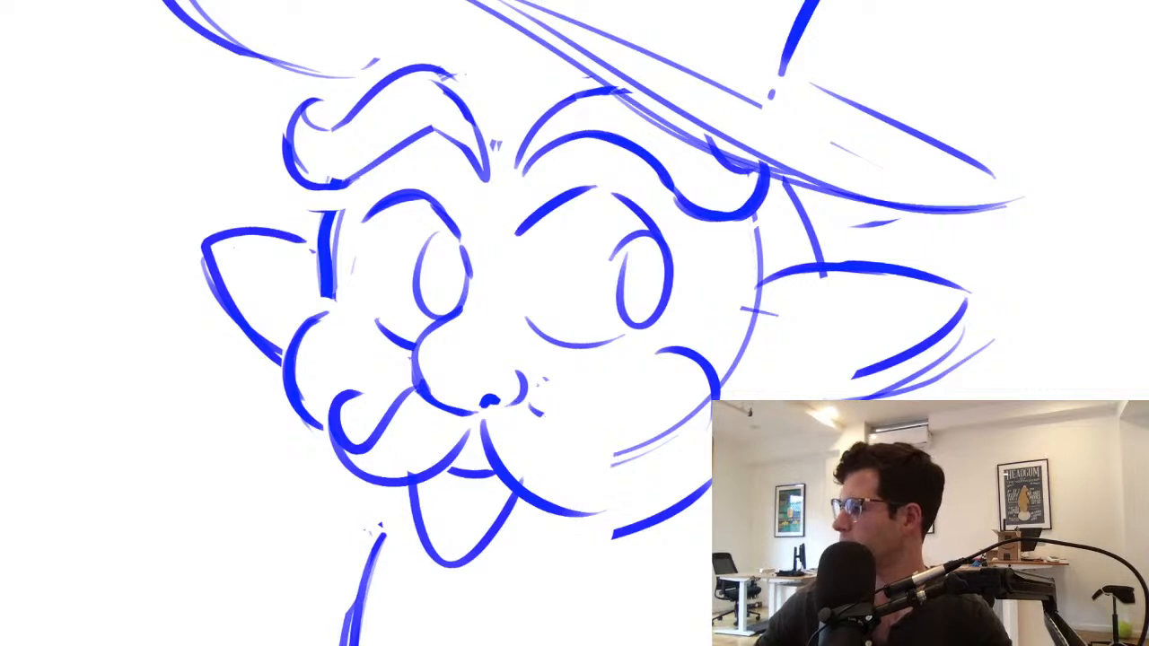
mouse_move(510, 406)
left_mouse_down()
mouse_move(623, 445)
mouse_move(608, 492)
mouse_move(578, 501)
left_mouse_up()
left_click_drag(478, 425, 566, 492)
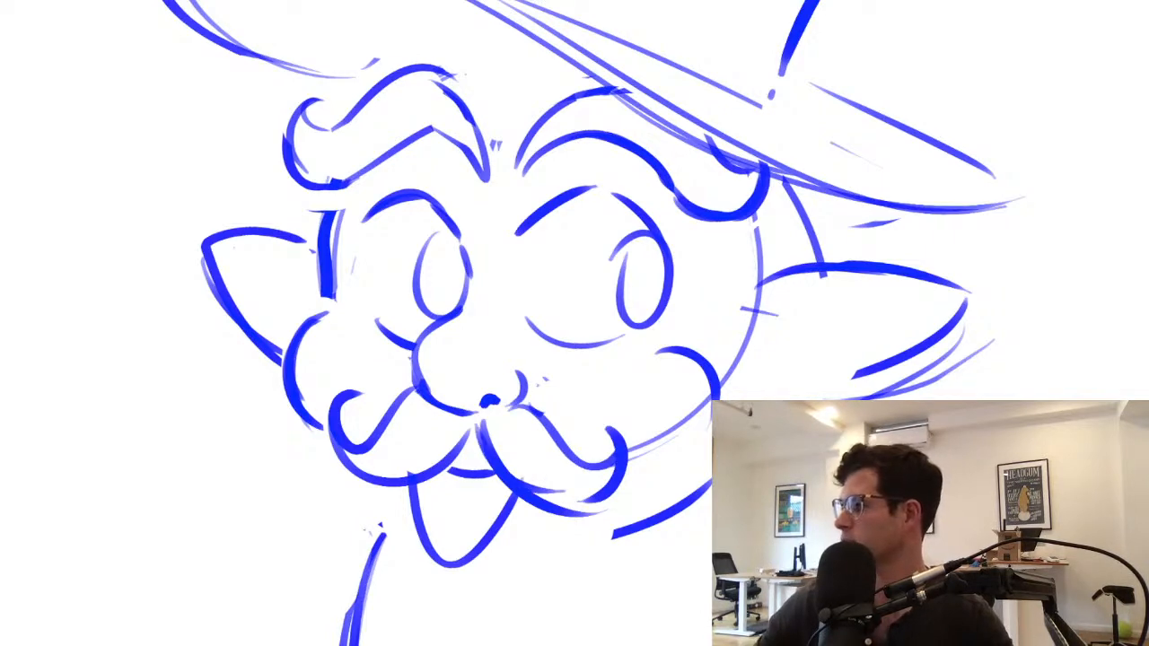
Draw a short curved lower lip stroke under the open mouth
scroll(611, 466, "down", 8)
scroll(611, 467, "up", 6)
left_click_drag(468, 529, 530, 544)
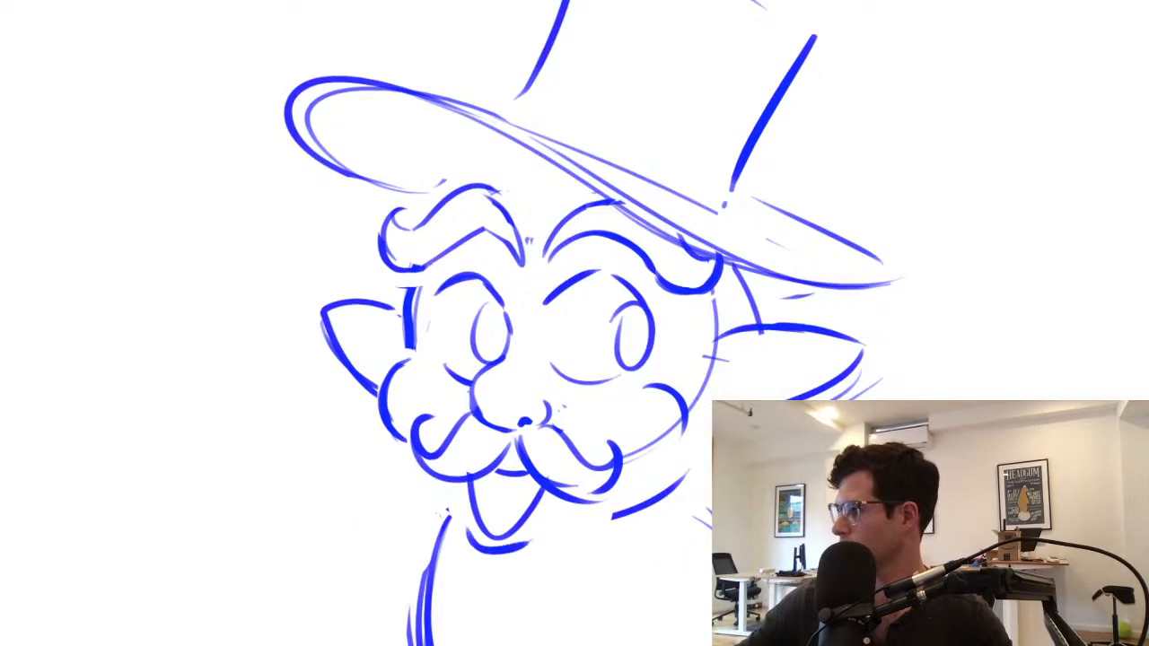
Add a lash at the right eye's outer edge and redraw the outline around the left eye
left_click_drag(651, 344, 676, 338)
key("ctrl+z")
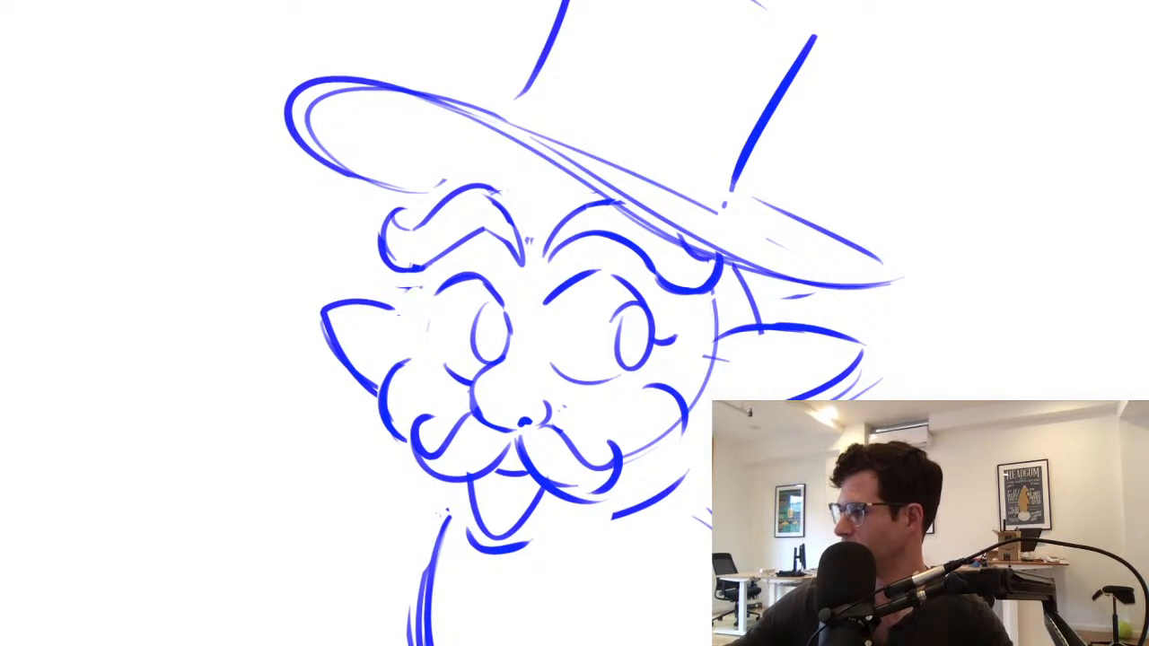
mouse_move(413, 275)
left_mouse_down()
mouse_move(410, 325)
mouse_move(427, 343)
left_mouse_up()
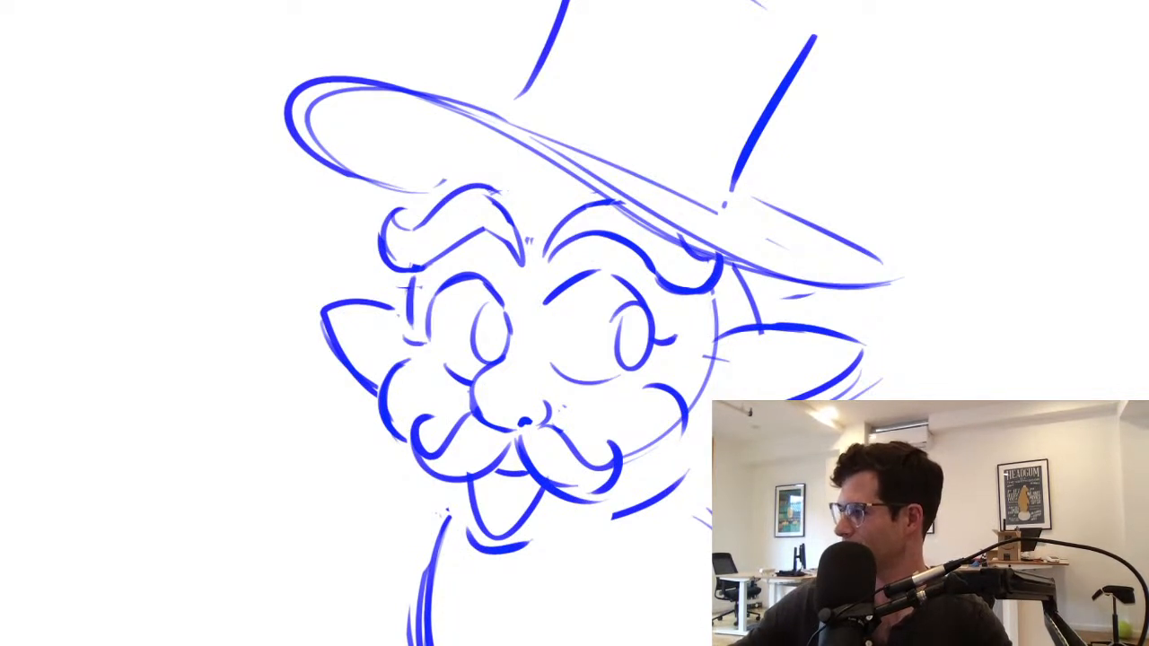
Fill in dark pupils in both eyes, leaving a highlight at the top of each iris
left_click_drag(475, 309, 506, 327)
left_click_drag(492, 324, 508, 350)
left_click_drag(499, 319, 508, 340)
mouse_move(617, 330)
left_mouse_down()
mouse_move(649, 319)
mouse_move(639, 360)
left_mouse_up()
Erase the top of the round body and the old right cheek and jaw lines
scroll(648, 386, "down", 6)
scroll(657, 417, "up", 3)
scroll(657, 418, "down", 1)
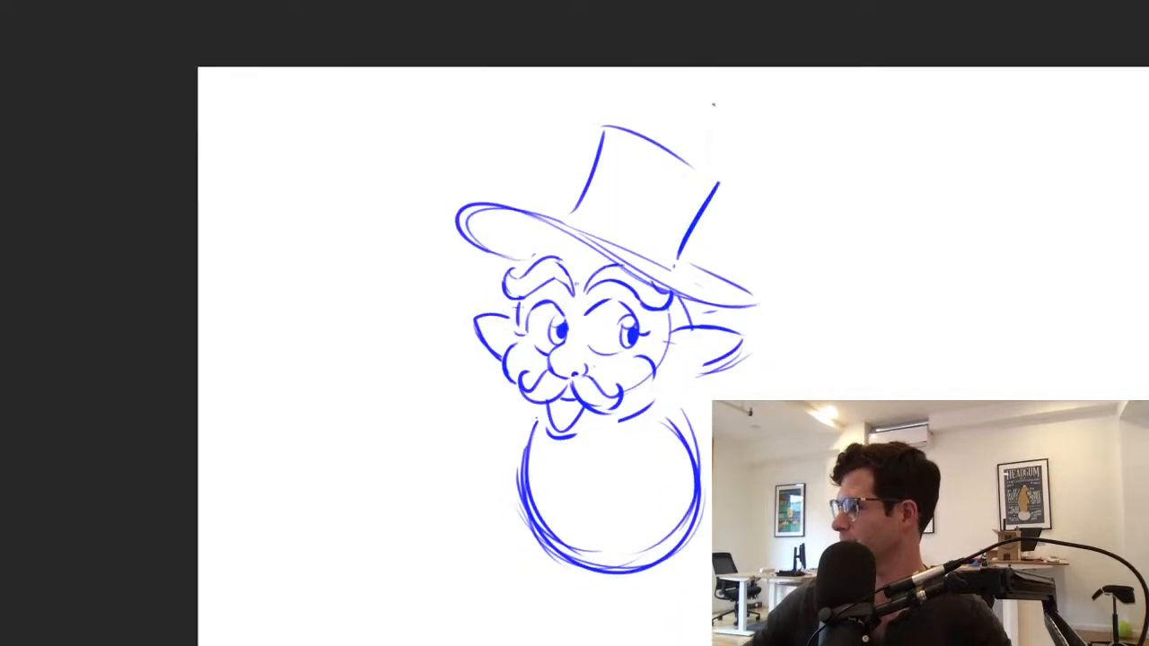
left_click_drag(537, 418, 526, 460)
left_click_drag(662, 418, 684, 440)
left_click_drag(652, 373, 577, 438)
scroll(680, 398, "up", 3)
left_click_drag(390, 400, 440, 447)
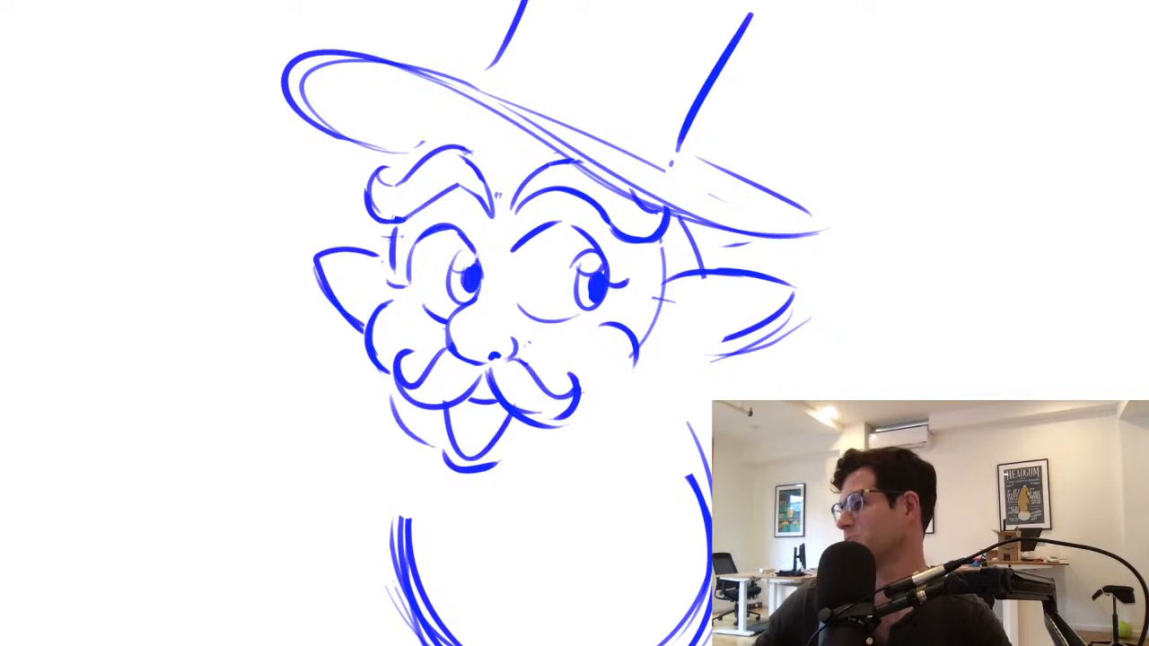
left_click_drag(629, 404, 514, 459)
key("ctrl+z")
key("ctrl+z")
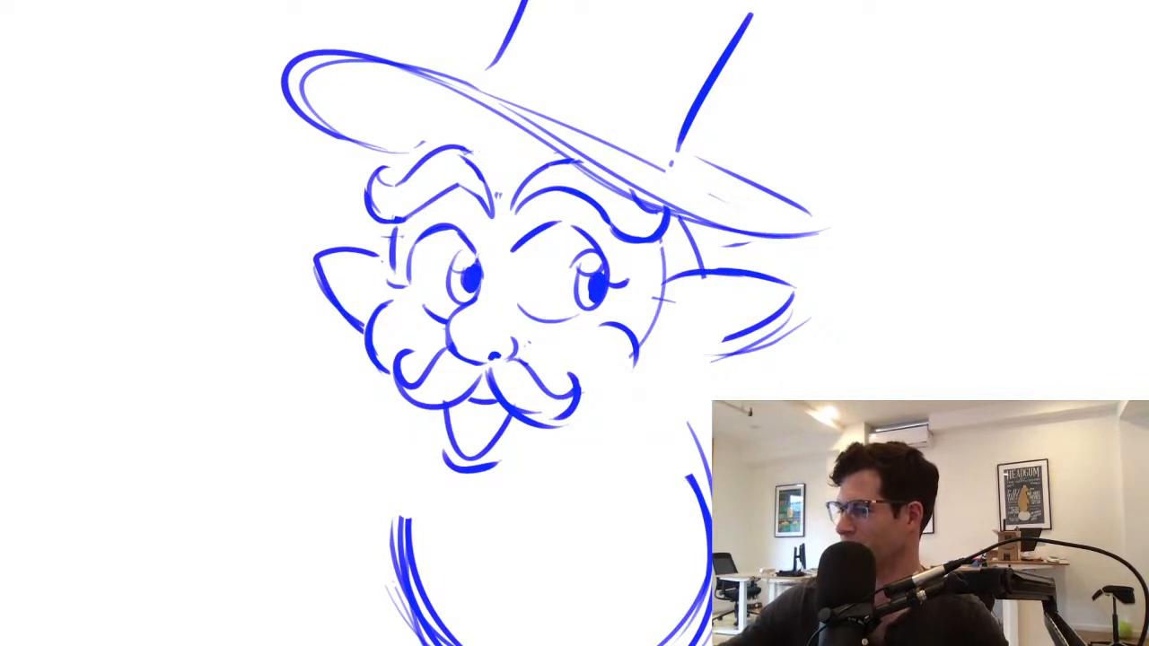
Redraw both cheeks fuller and draw jaw segments on either side of the chin
mouse_move(390, 303)
left_mouse_down()
mouse_move(384, 386)
mouse_move(440, 446)
left_mouse_up()
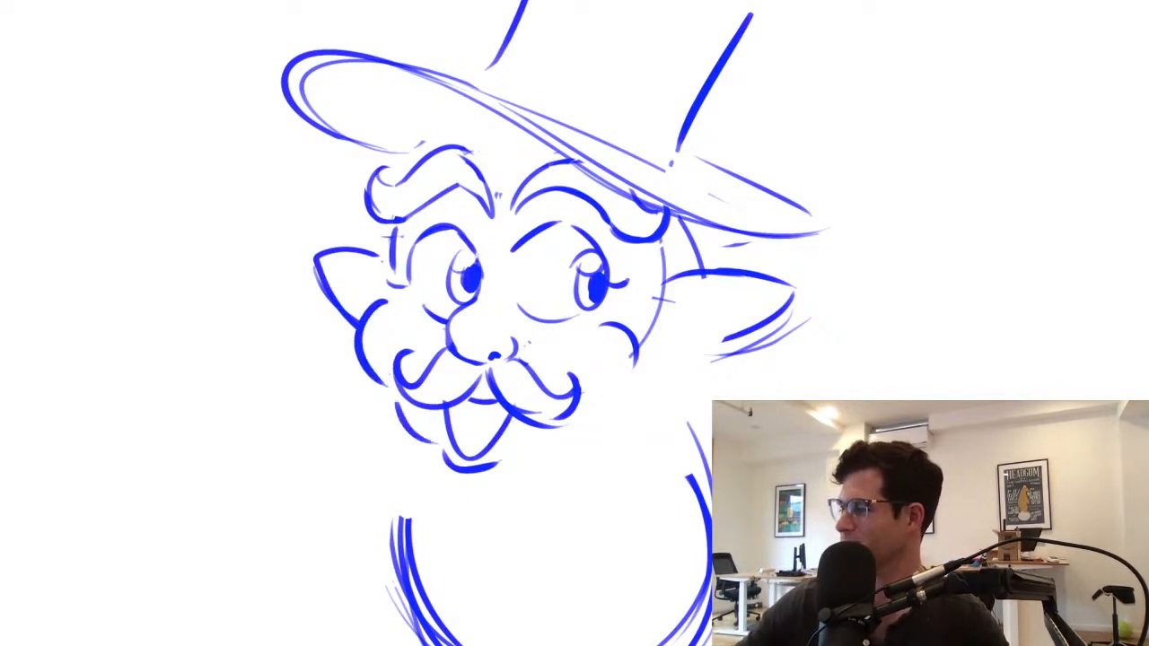
key("ctrl+z")
left_click_drag(400, 409, 444, 450)
left_click_drag(516, 460, 612, 422)
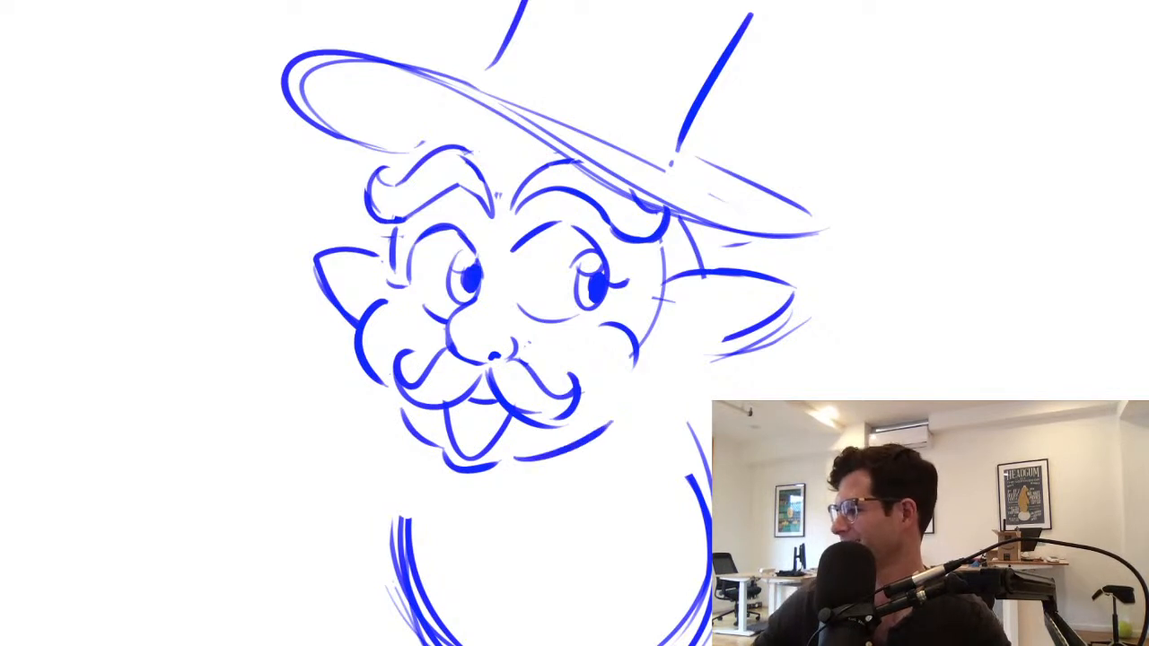
key("ctrl+z")
left_click_drag(622, 323, 634, 399)
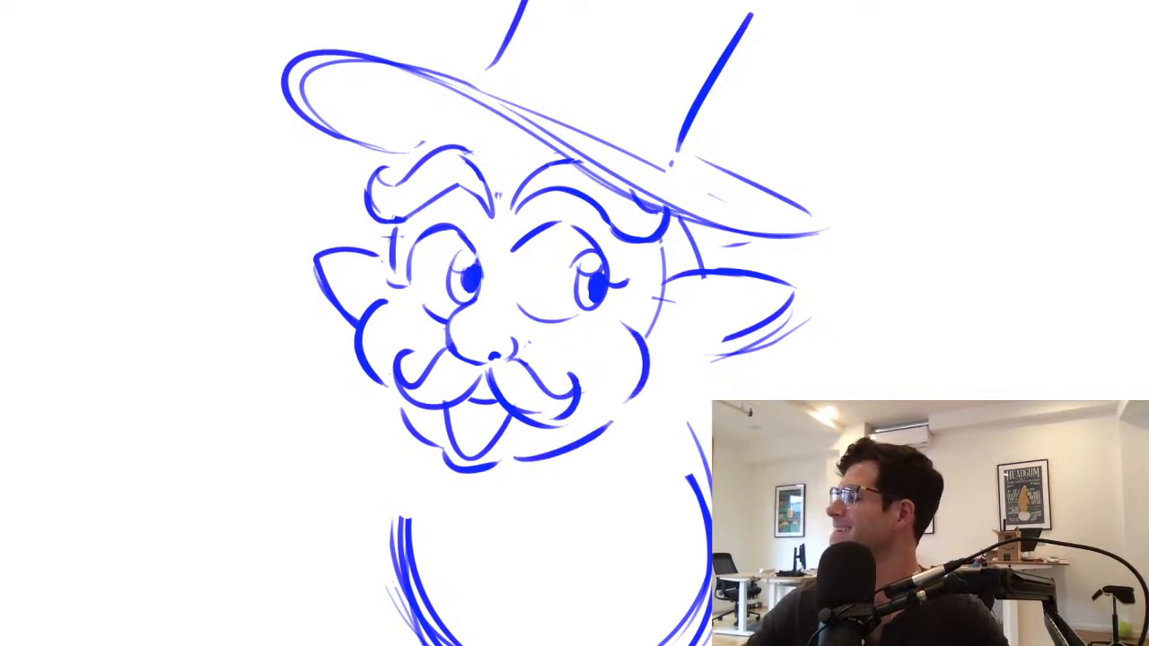
Erase the right ear and the head outline beside it
mouse_move(665, 248)
left_mouse_down()
mouse_move(657, 312)
mouse_move(753, 273)
mouse_move(801, 325)
left_mouse_up()
left_click_drag(700, 269, 631, 420)
Widen the hat's crown by redrawing its base curve, its left side farther out and a longer curved top edge
left_click_drag(452, 259, 596, 321)
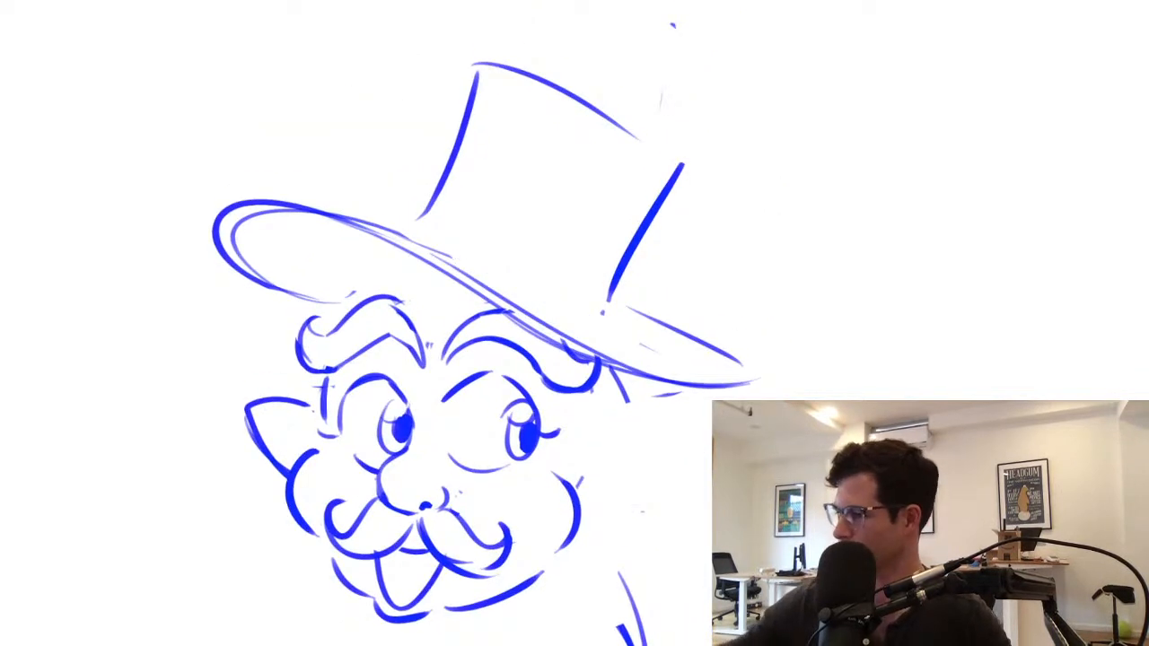
left_click_drag(404, 237, 610, 317)
left_click_drag(438, 191, 419, 220)
left_click_drag(476, 72, 440, 184)
left_click_drag(409, 63, 384, 214)
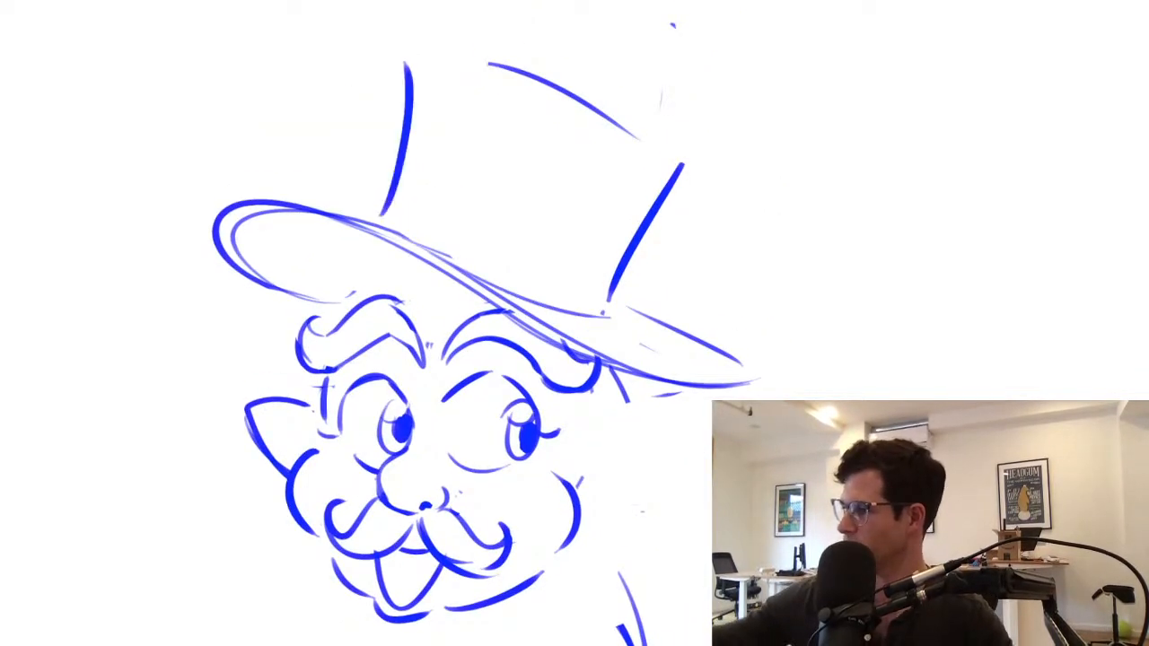
left_click_drag(475, 63, 682, 180)
left_click_drag(456, 41, 709, 167)
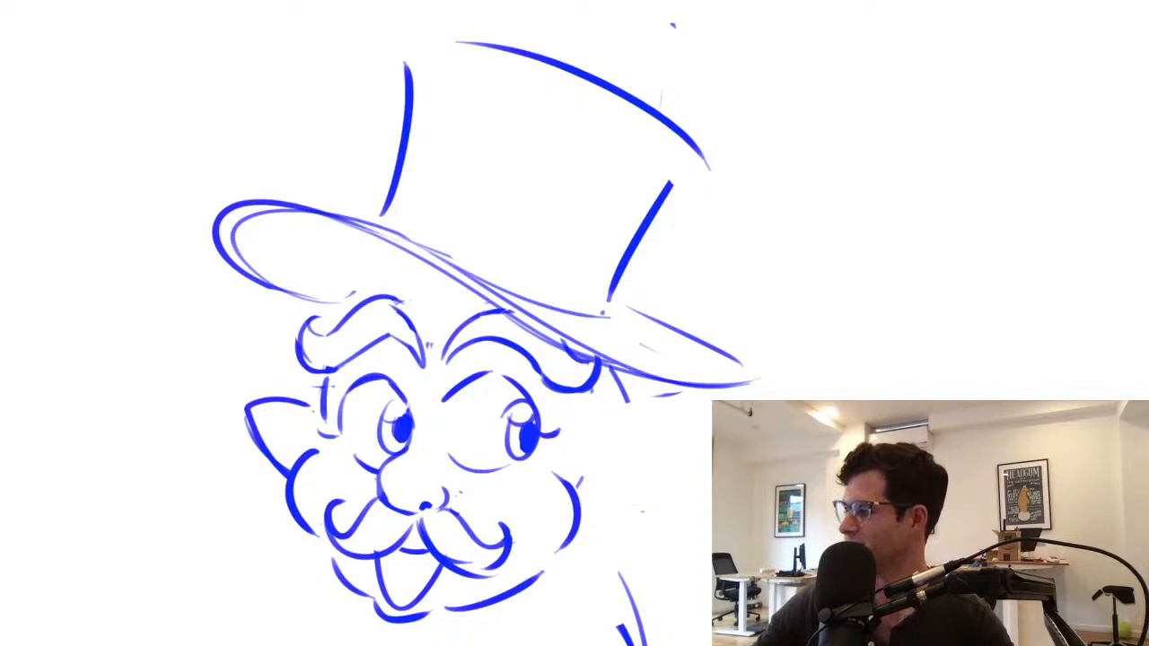
Erase the lower line of the right eye and draw curved upper edges for both cheeks
left_click_drag(449, 455, 510, 466)
left_click_drag(464, 475, 546, 459)
key("ctrl+z")
left_click_drag(461, 472, 536, 457)
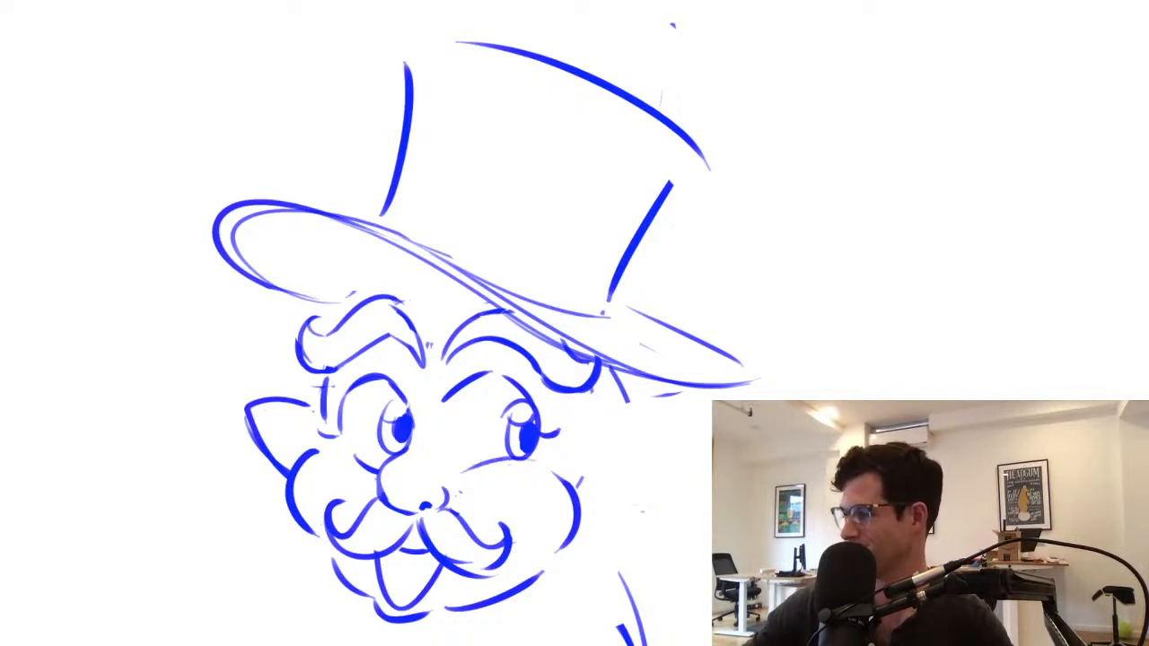
left_click_drag(354, 455, 378, 475)
left_click_drag(330, 450, 378, 466)
Erase the right cheek's outer line and redraw it as a thinner curve
scroll(604, 510, "down", 5)
scroll(604, 510, "up", 3)
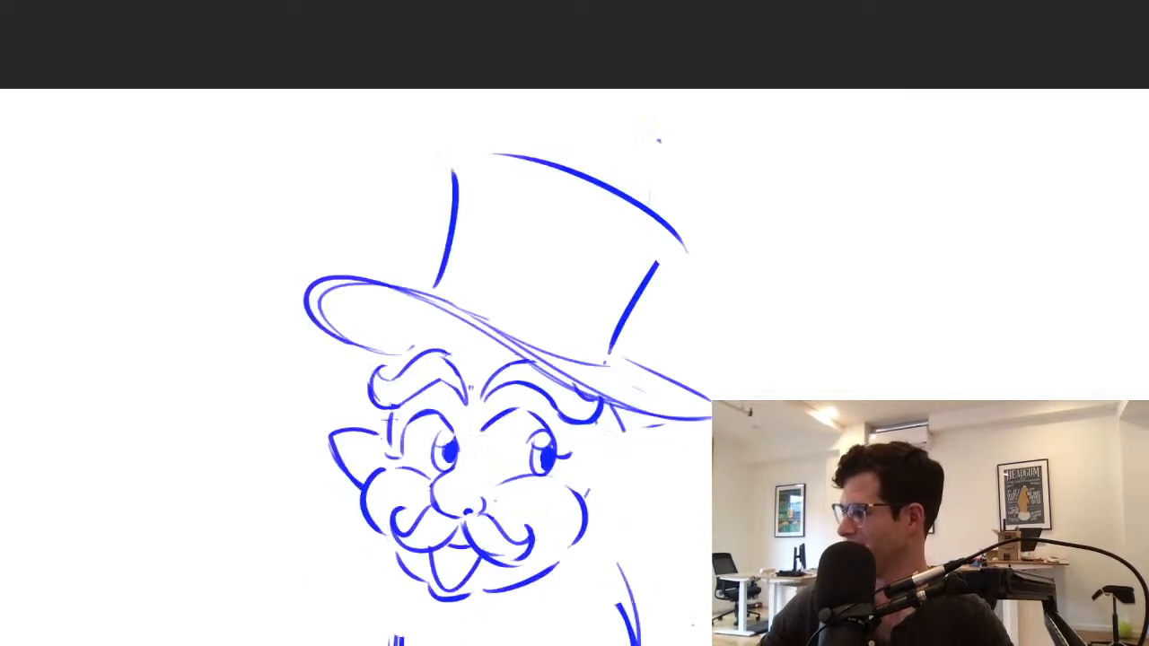
scroll(612, 529, "up", 2)
left_click_drag(563, 549, 569, 481)
left_click_drag(551, 474, 575, 525)
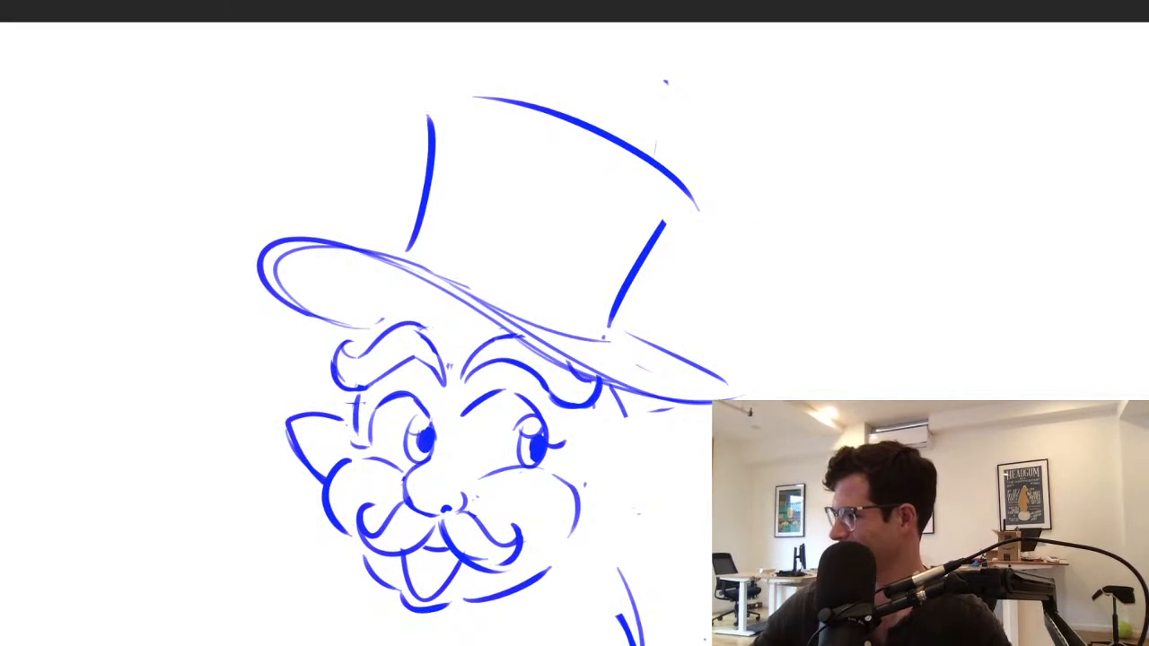
Try rounded hair shapes under the hat brim on both sides of the head
left_click_drag(588, 408, 566, 458)
mouse_move(567, 465)
left_mouse_down()
mouse_move(629, 442)
mouse_move(626, 427)
left_mouse_up()
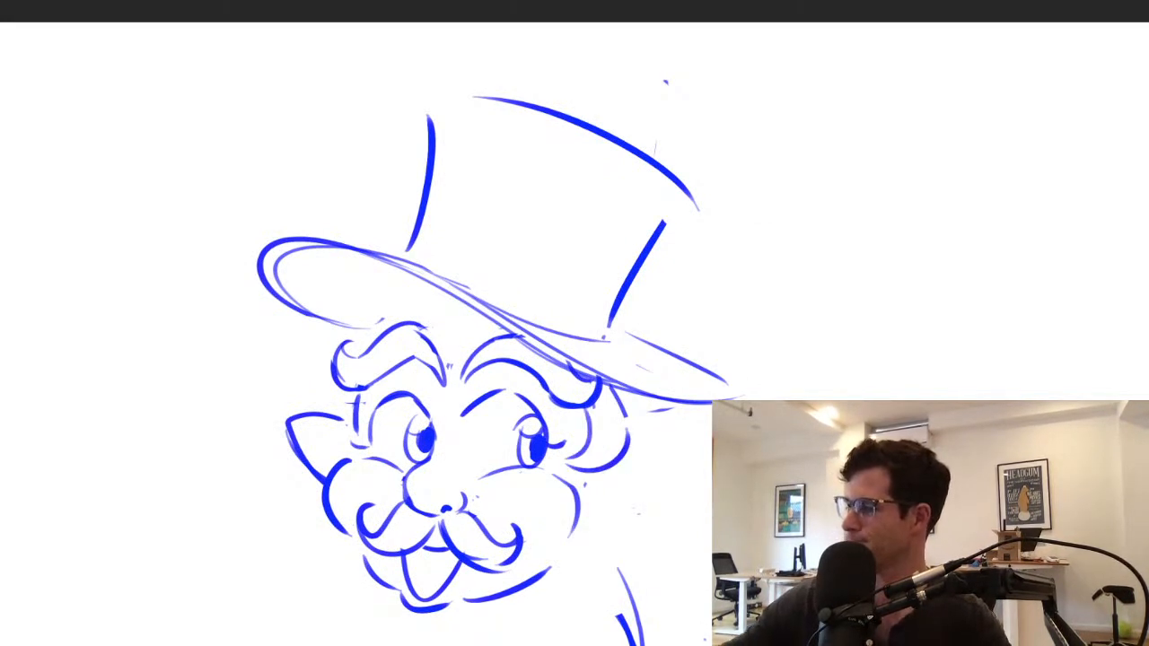
left_click_drag(318, 411, 334, 388)
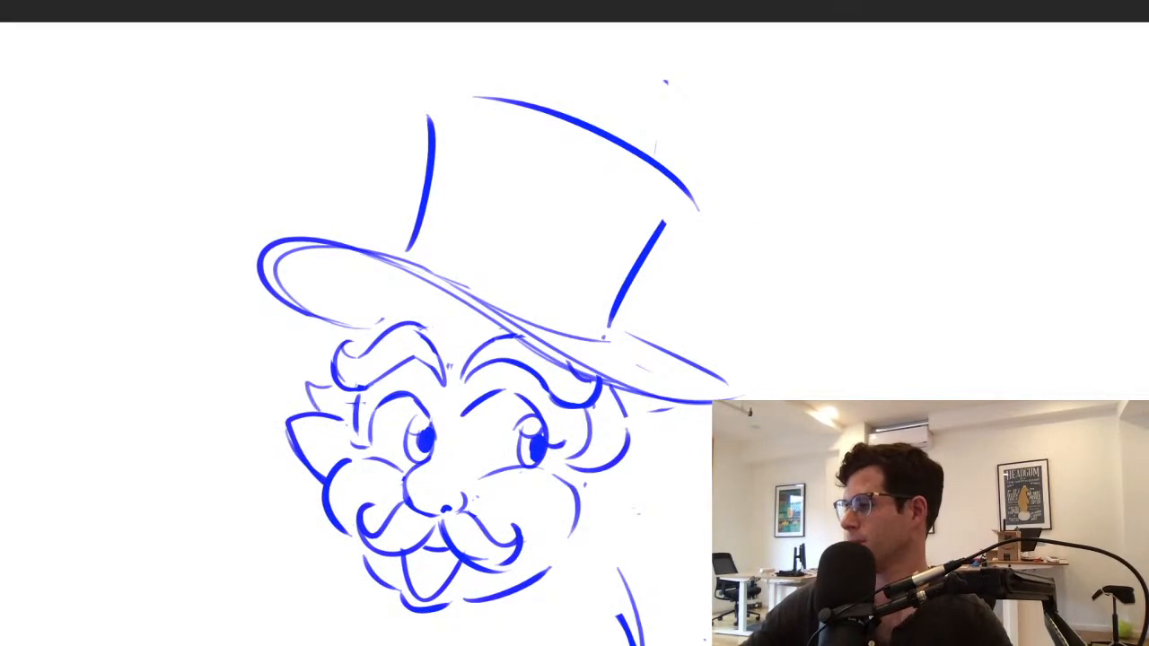
key("ctrl+z")
left_click_drag(370, 329, 341, 325)
left_click_drag(381, 288, 314, 410)
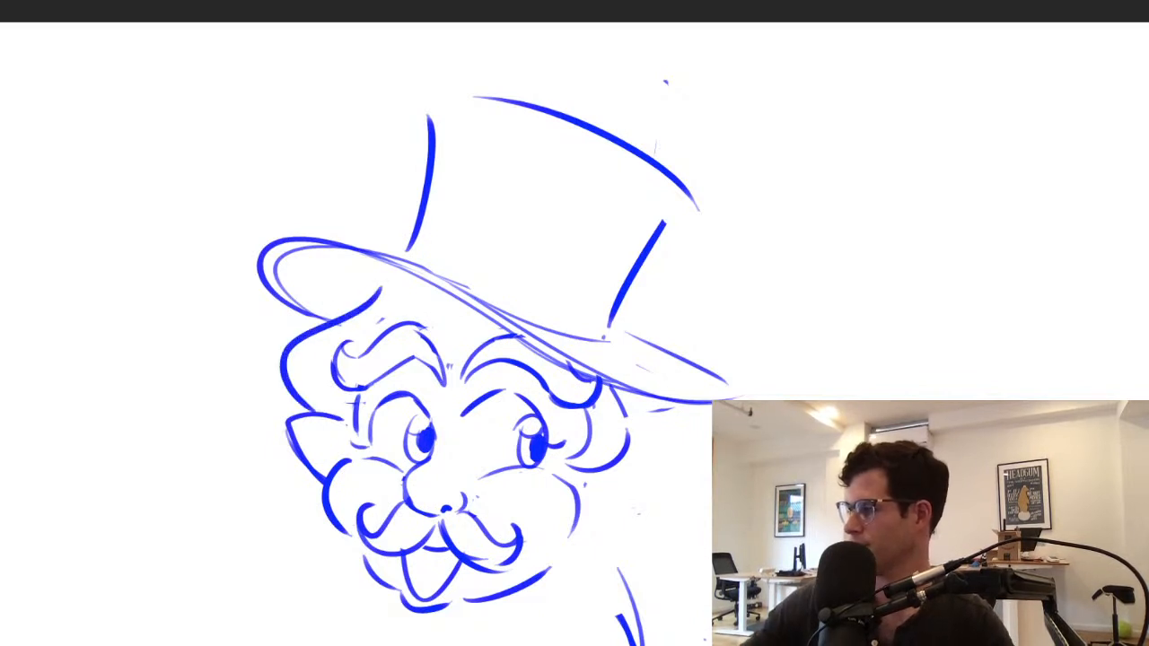
key("ctrl+z")
left_click_drag(373, 292, 307, 398)
key("ctrl+z")
left_click_drag(361, 288, 310, 410)
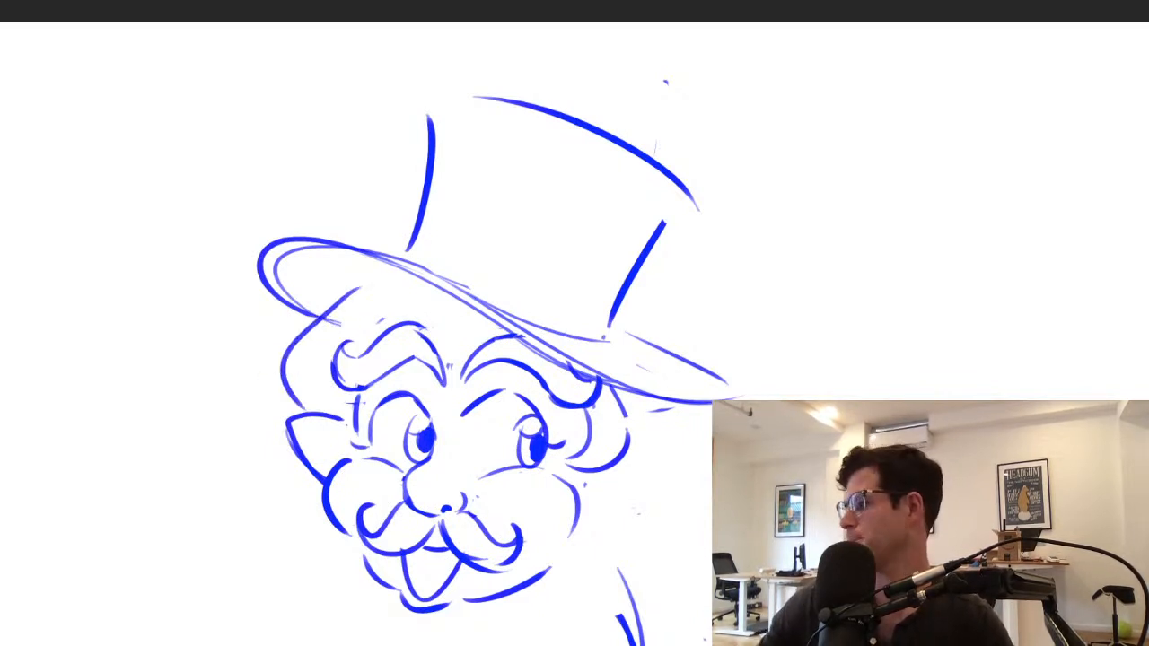
Remove the trial hair shapes from both sides of the head
mouse_move(627, 419)
left_mouse_down()
mouse_move(578, 469)
mouse_move(589, 420)
mouse_move(616, 395)
mouse_move(600, 503)
left_mouse_up()
key("ctrl+z")
key("ctrl+z")
key("ctrl+z")
key("ctrl+z")
key("ctrl+z")
key("ctrl+z")
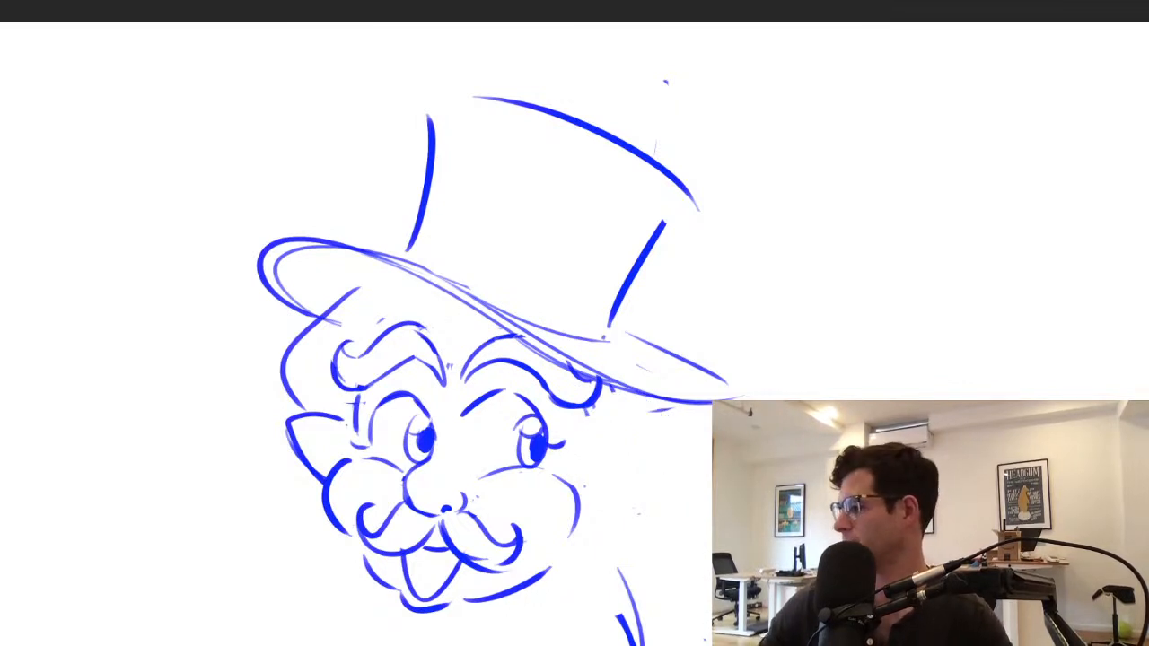
mouse_move(579, 440)
left_mouse_down()
mouse_move(581, 469)
mouse_move(624, 415)
mouse_move(620, 401)
left_mouse_up()
Draw a pointed hairline on the forehead, plus a pointed right ear with short sideburn strokes above it
mouse_move(376, 334)
left_mouse_down()
mouse_move(438, 301)
mouse_move(455, 345)
left_mouse_up()
left_click_drag(456, 346, 486, 318)
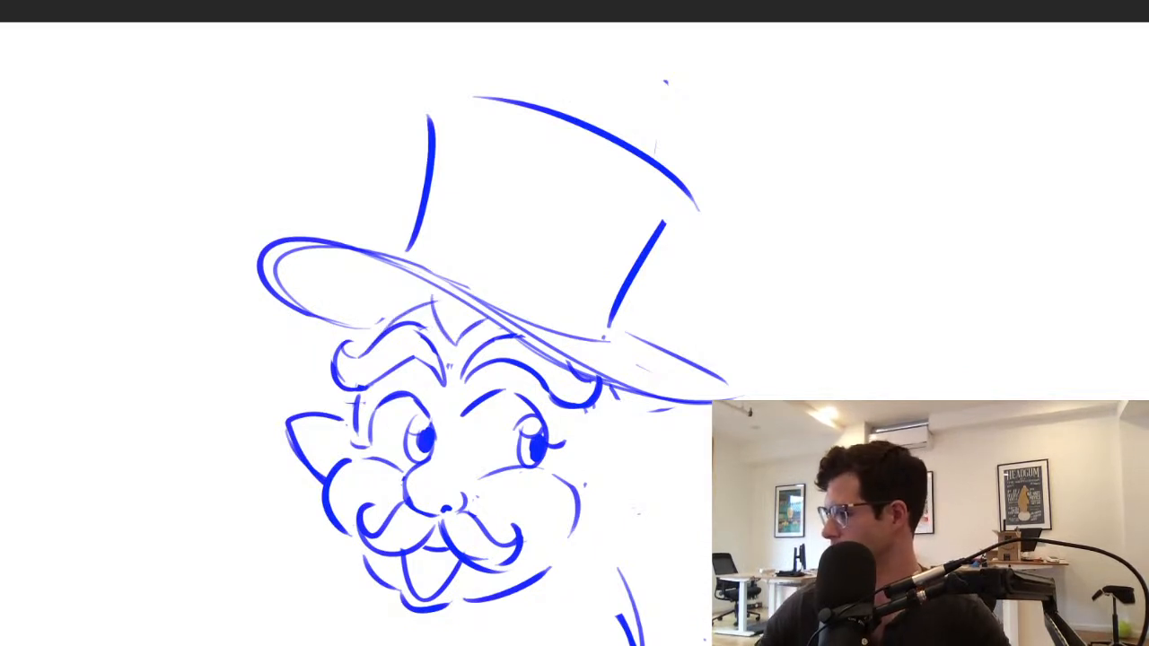
mouse_move(583, 446)
left_mouse_down()
mouse_move(648, 492)
mouse_move(591, 521)
left_mouse_up()
left_click_drag(573, 418, 580, 451)
left_click_drag(636, 400, 634, 424)
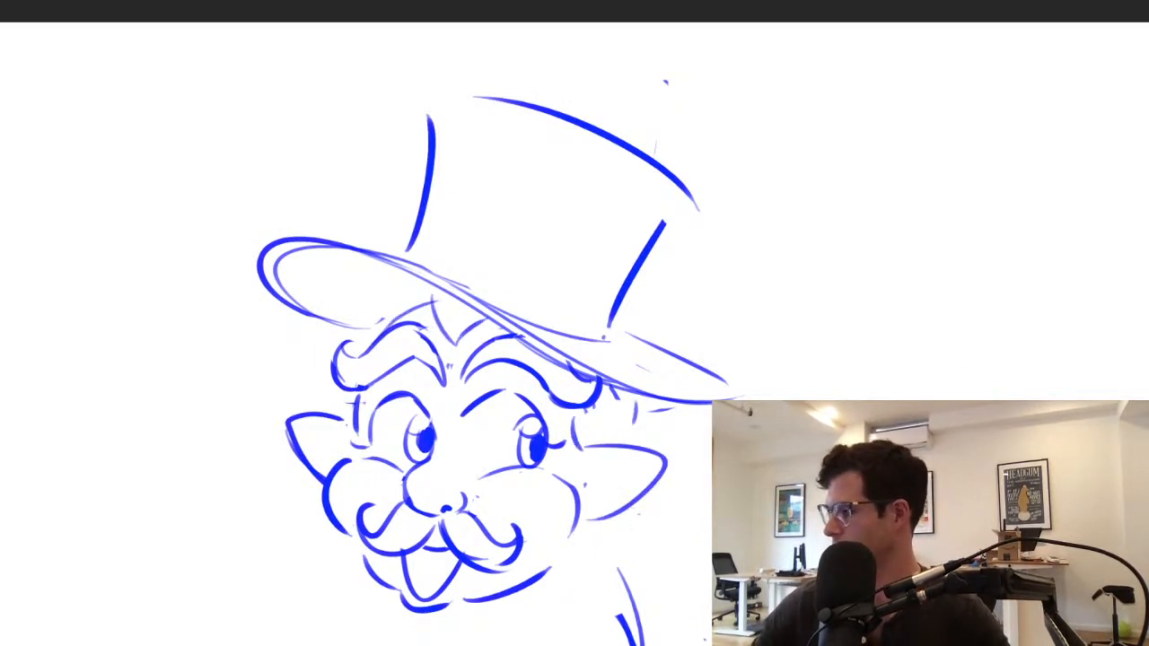
Try curved beard tufts flaring outward below both ears
left_click_drag(641, 499, 629, 563)
left_click_drag(309, 502, 346, 569)
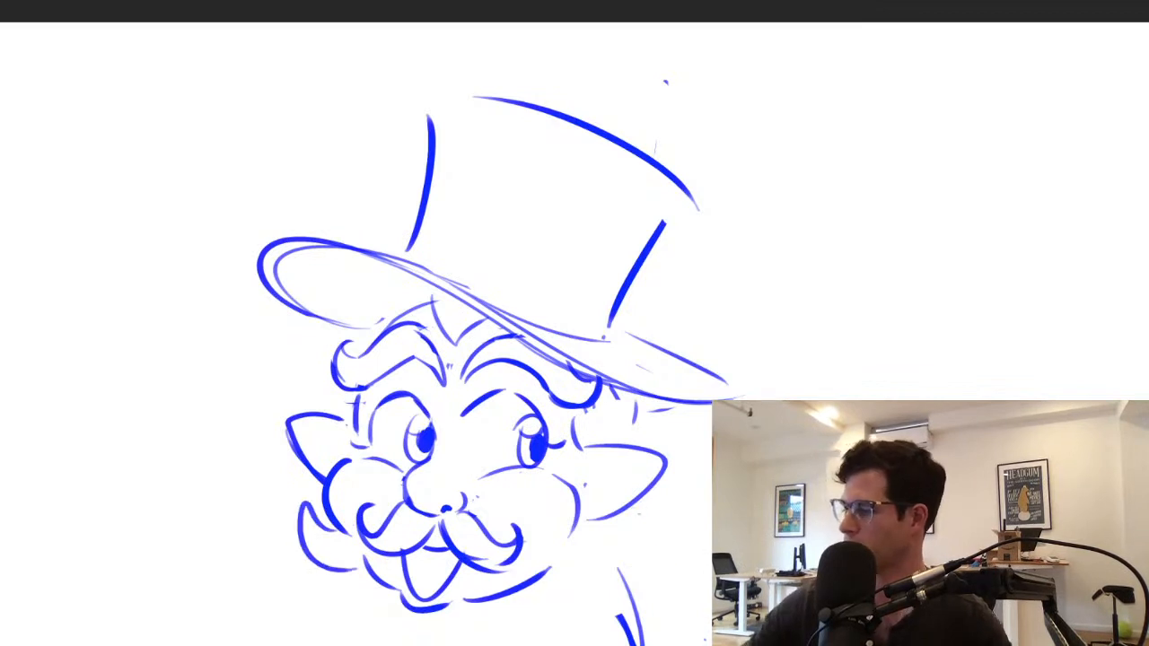
key("ctrl+z")
key("ctrl+z")
left_click_drag(305, 509, 340, 538)
left_click_drag(304, 508, 367, 574)
left_click_drag(567, 573, 661, 549)
left_click_drag(646, 449, 643, 395)
key("ctrl+z")
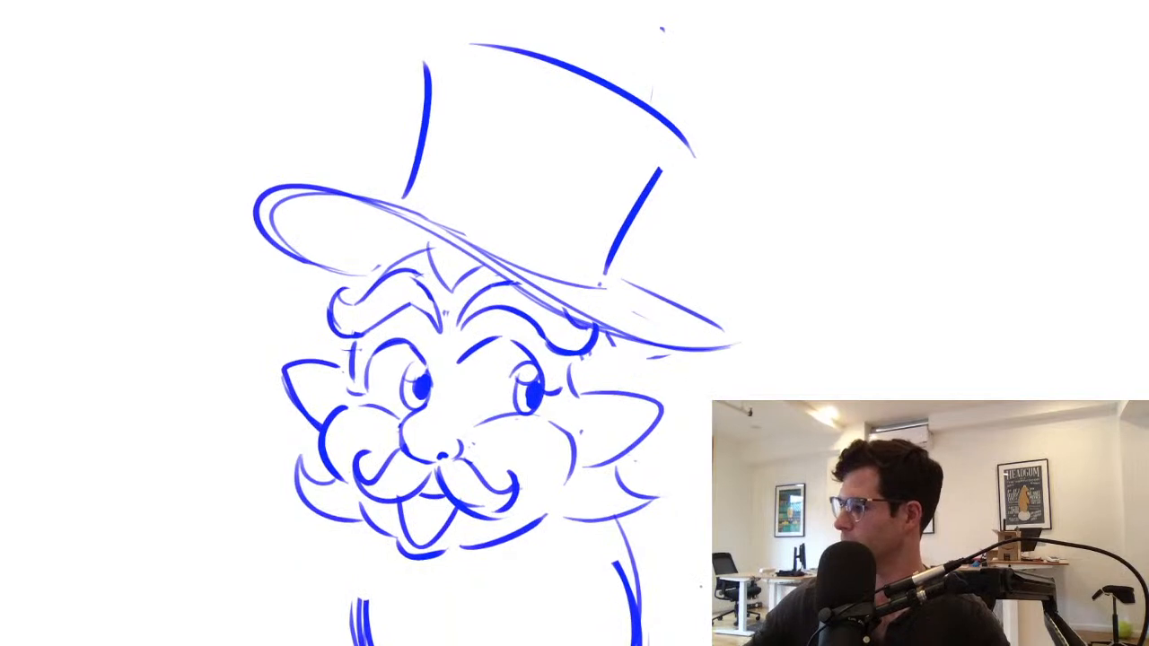
Erase the beard tufts and add hair strokes under the hat brim above the right ear and left eyebrow
left_click_drag(649, 350, 641, 386)
mouse_move(303, 455)
left_mouse_down()
mouse_move(298, 473)
mouse_move(359, 521)
left_mouse_up()
mouse_move(579, 518)
left_mouse_down()
mouse_move(625, 492)
mouse_move(663, 501)
left_mouse_up()
left_click_drag(411, 238, 364, 289)
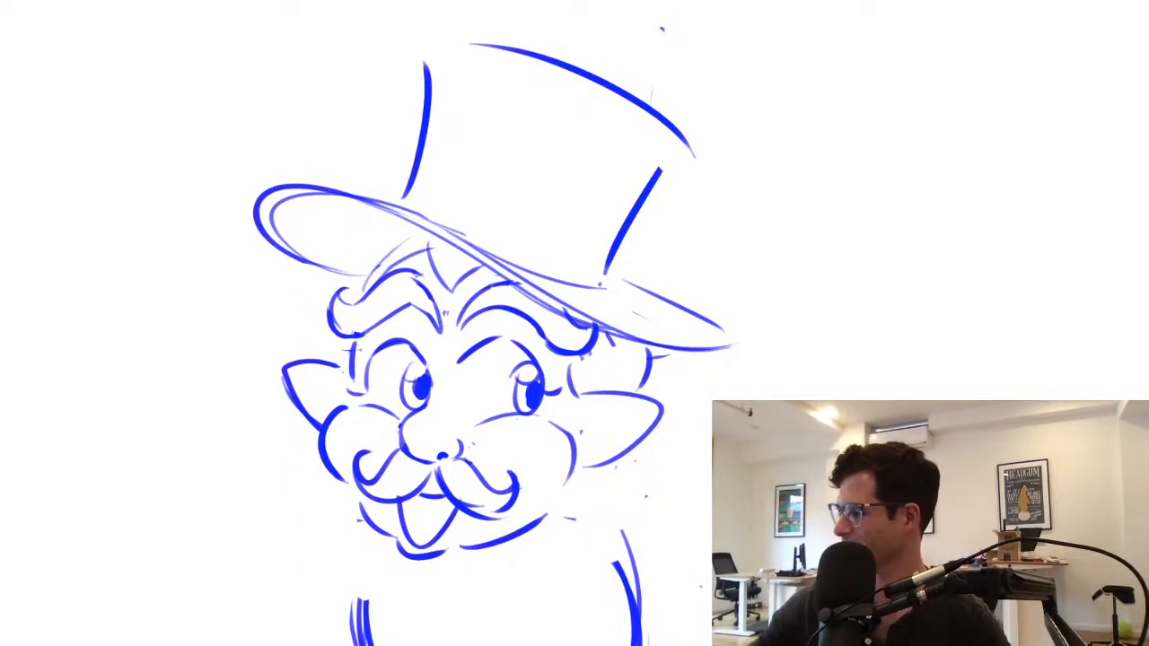
Add small inner-ear marks to both pointed ears
mouse_move(778, 367)
left_mouse_down()
mouse_move(772, 467)
mouse_move(682, 467)
mouse_move(768, 467)
left_mouse_up()
mouse_move(648, 453)
left_mouse_down()
mouse_move(638, 484)
mouse_move(585, 524)
mouse_move(604, 529)
left_mouse_up()
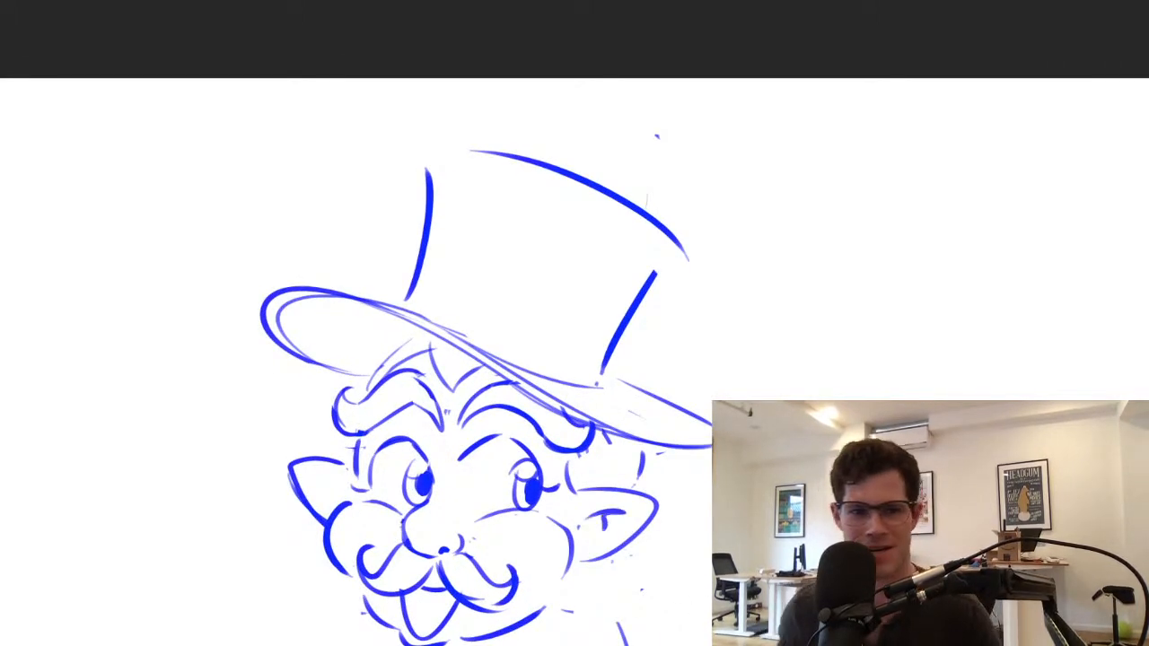
left_click_drag(341, 480, 321, 495)
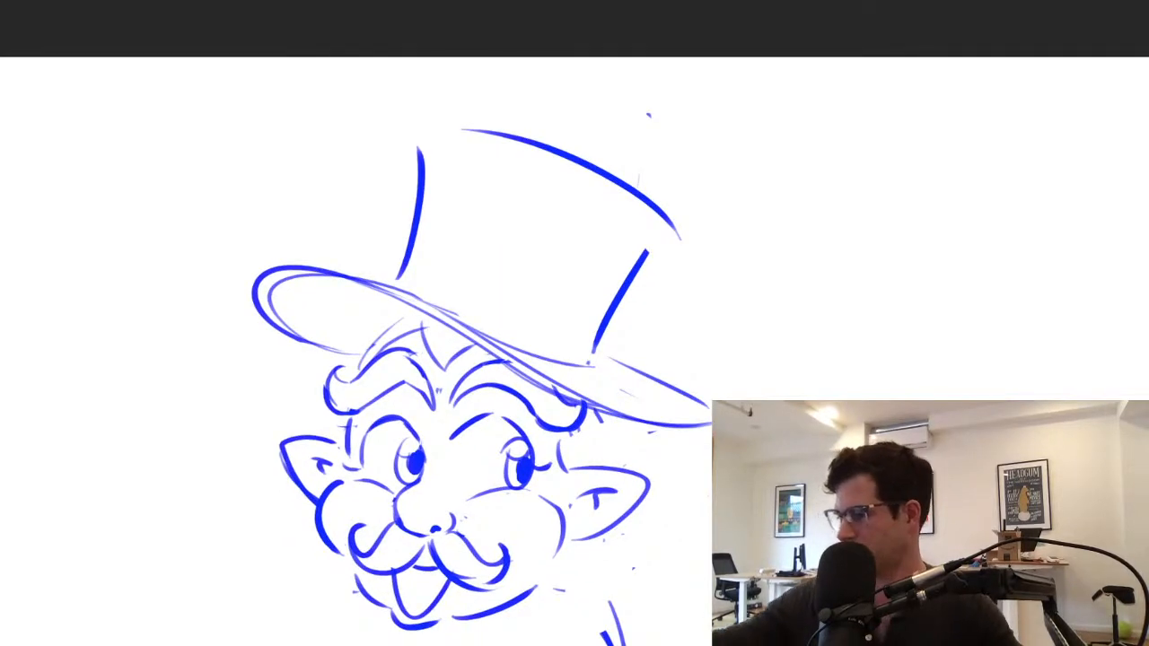
Try to enlarge the selected hat slightly and reposition it on the head
mouse_move(287, 148)
left_mouse_down()
mouse_move(274, 361)
mouse_move(386, 321)
mouse_move(649, 437)
mouse_move(745, 203)
mouse_move(288, 148)
left_mouse_up()
key("ctrl+minus")
key("ctrl+minus")
key("ctrl+t")
mouse_move(705, 176)
left_mouse_down()
mouse_move(746, 149)
mouse_move(706, 177)
mouse_move(719, 168)
left_mouse_up()
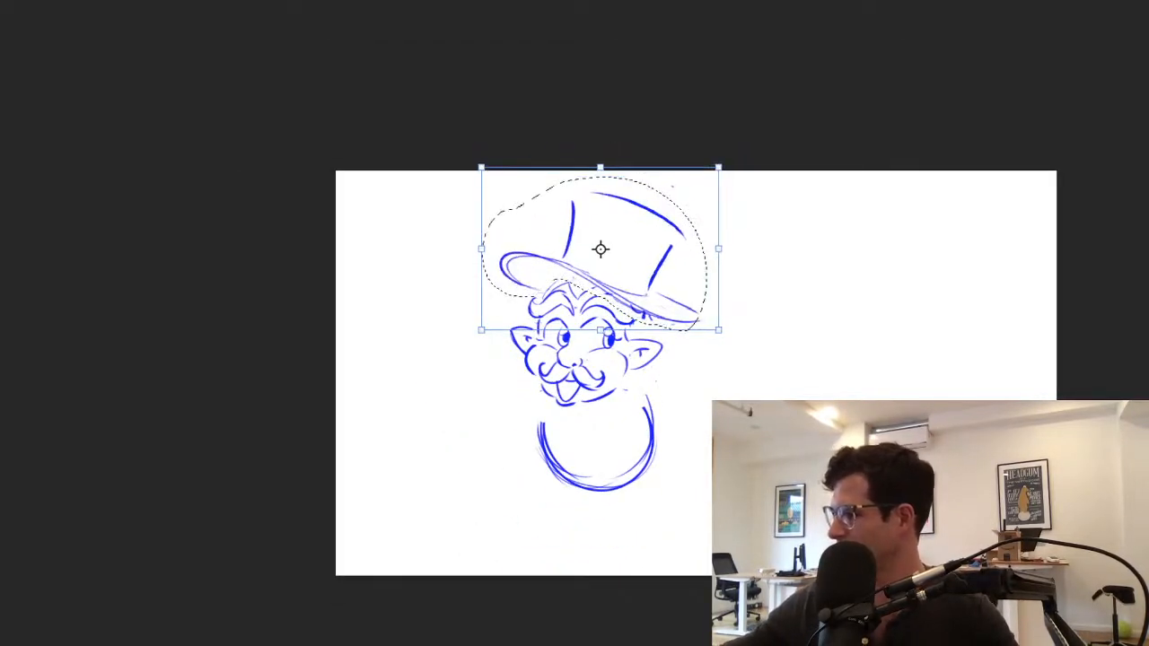
left_click_drag(606, 260, 598, 266)
key("Return")
key("ctrl+d")
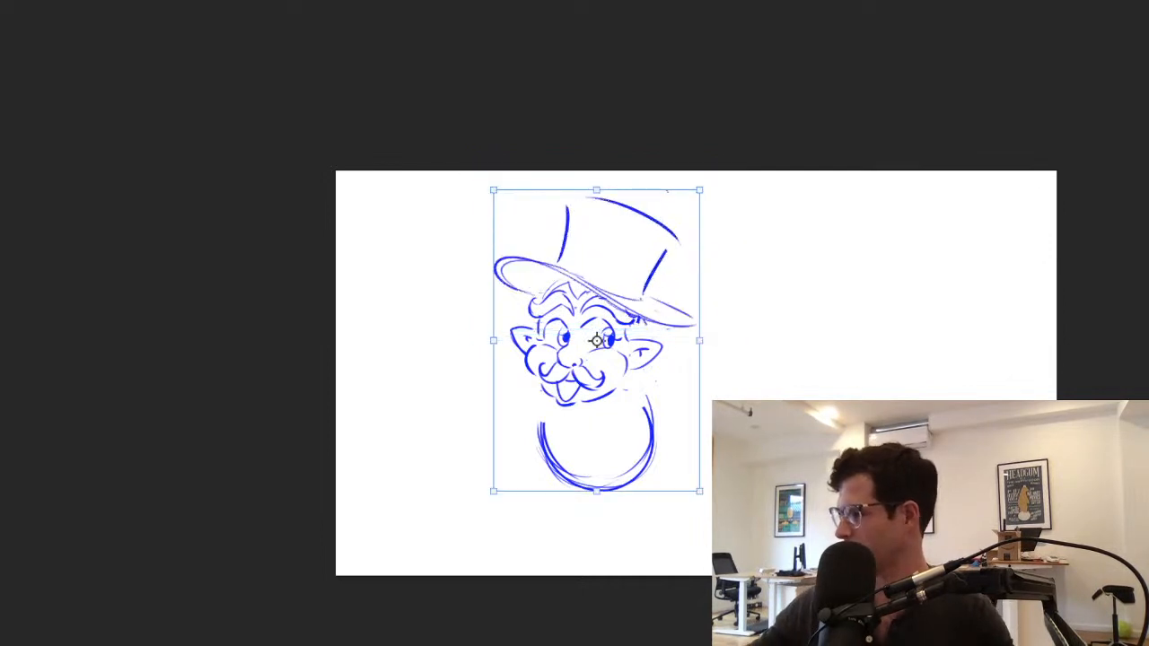
Undo the hat's transformation and clear the selection
key("b")
key("ctrl+plus")
key("ctrl+plus")
key("ctrl+z")
key("ctrl+z")
key("ctrl+d")
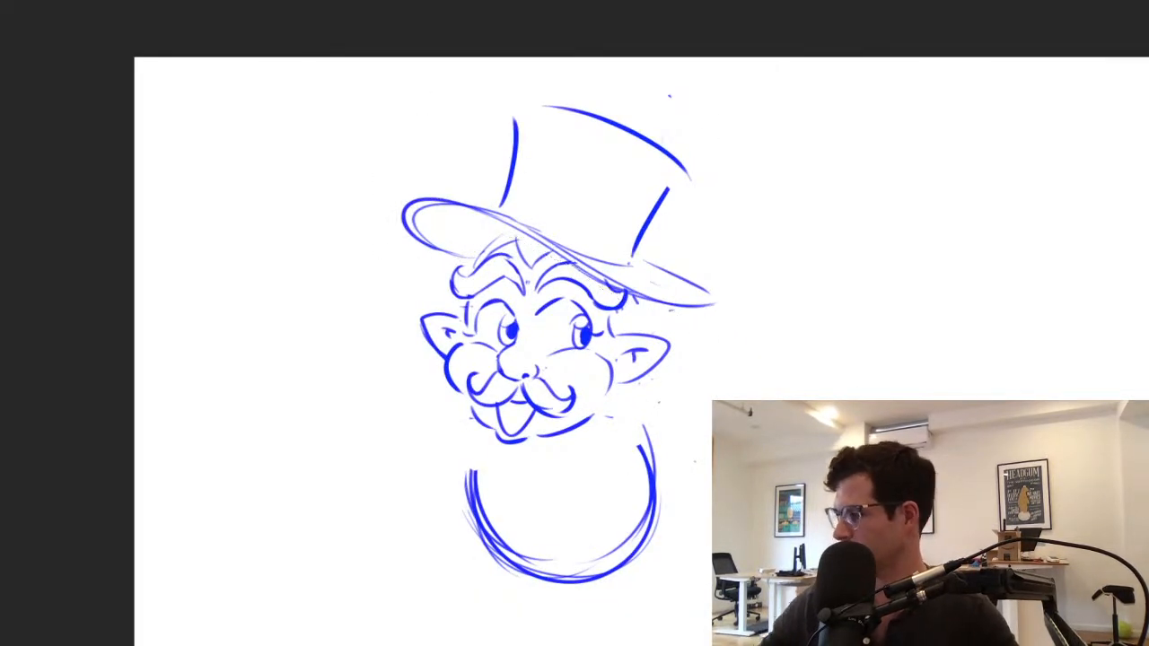
Replace the hat crown's left side and top edge with strokes that make the crown taller
mouse_move(647, 305)
left_mouse_down()
mouse_move(591, 388)
mouse_move(588, 412)
left_mouse_up()
key("ctrl+z")
key("ctrl+z")
left_click_drag(625, 271, 592, 335)
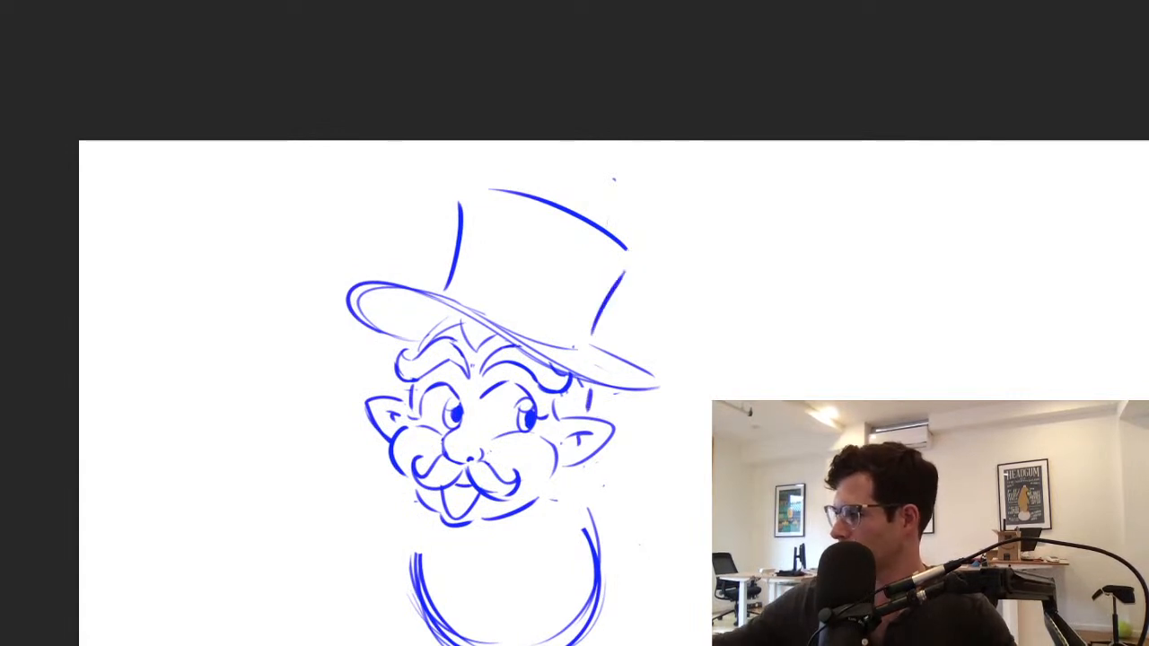
key("ctrl+z")
key("ctrl+z")
key("ctrl+z")
left_click_drag(478, 186, 457, 290)
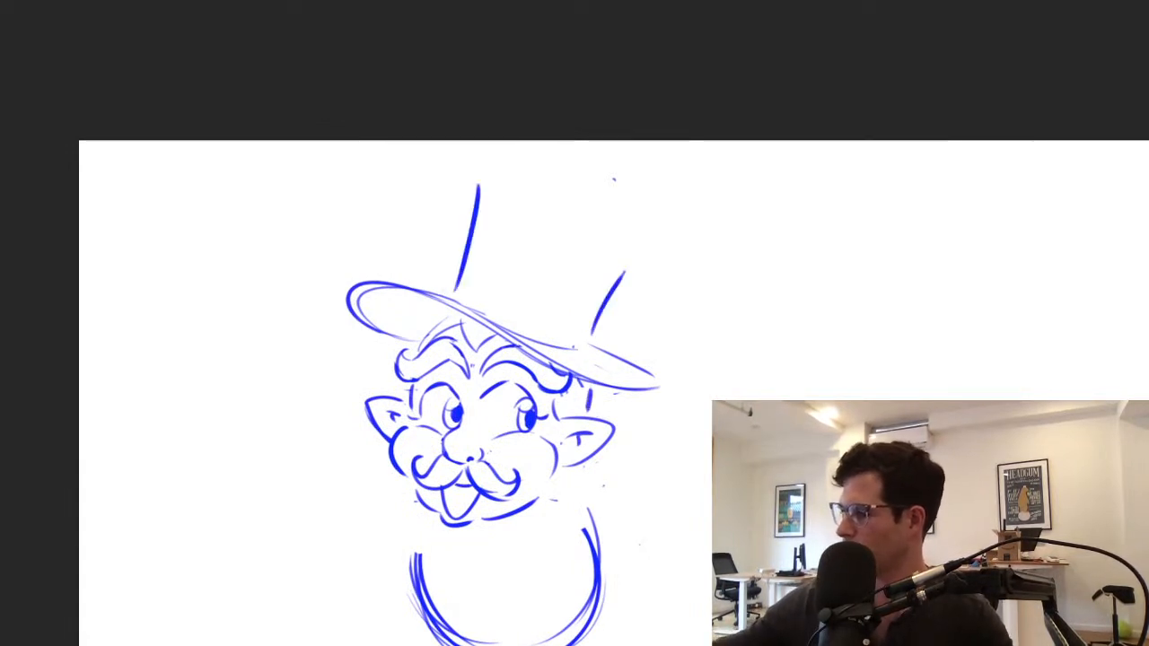
key("ctrl+z")
mouse_move(459, 175)
left_mouse_down()
mouse_move(459, 285)
mouse_move(588, 191)
left_mouse_up()
key("ctrl+z")
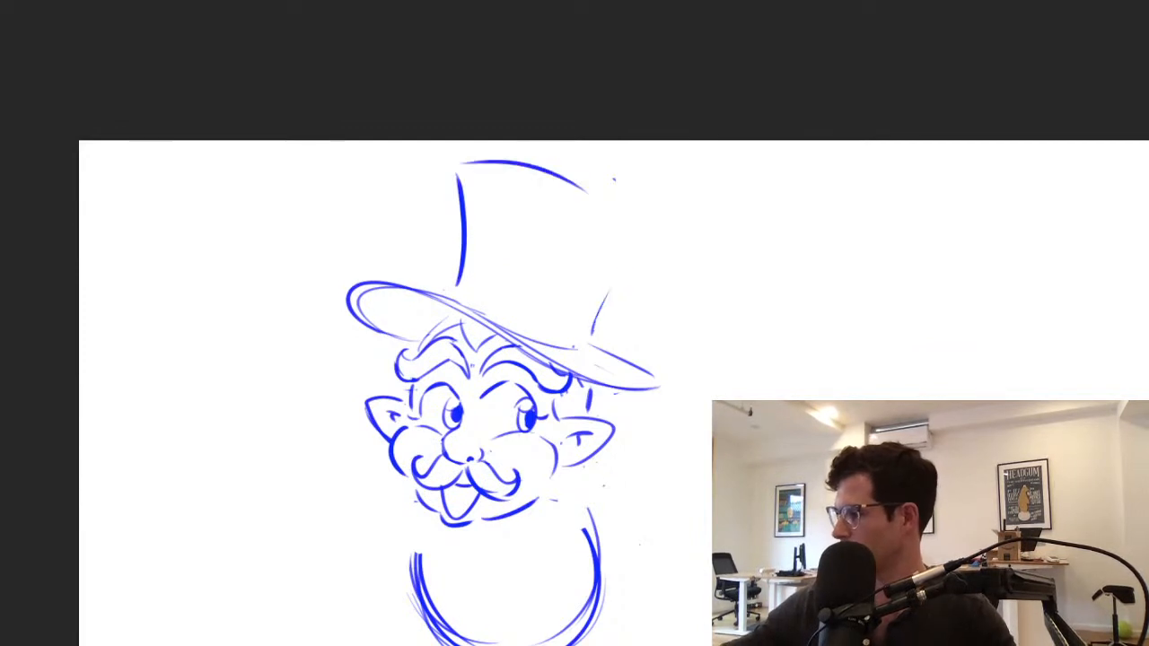
Redraw the crown's right side flaring outward and extend the curved top edge across to meet it
left_click_drag(638, 234, 586, 340)
key("ctrl+z")
mouse_move(461, 162)
left_mouse_down()
mouse_move(645, 215)
mouse_move(581, 336)
mouse_move(587, 314)
left_mouse_up()
key("ctrl+z")
key("ctrl+z")
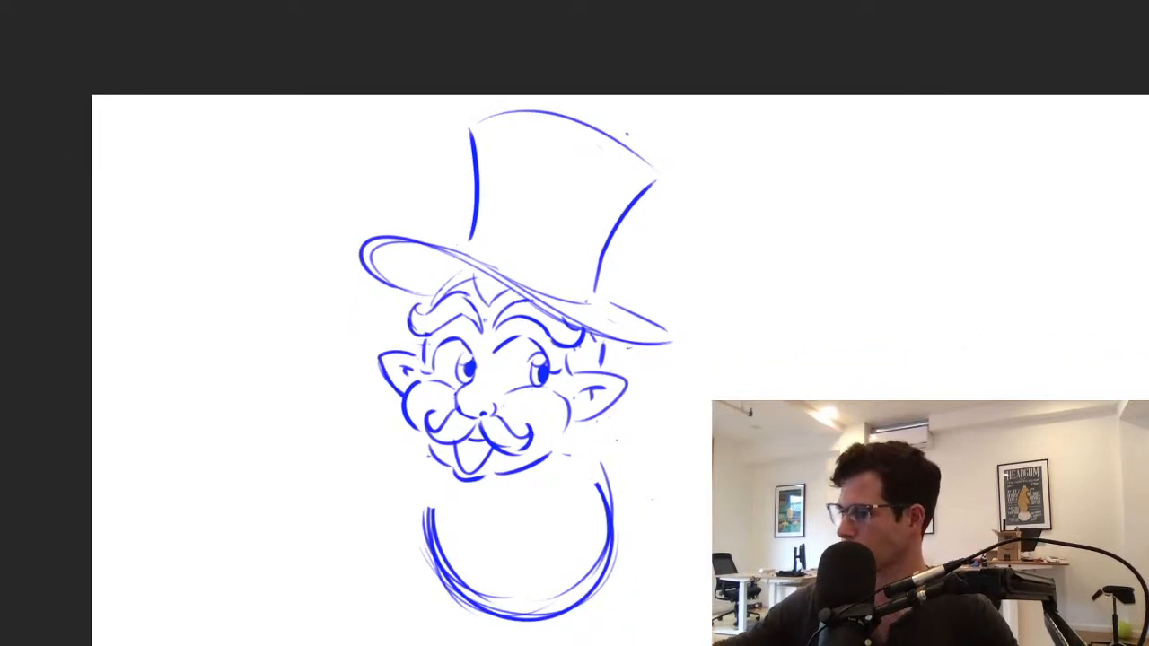
Select the face with both ears, scale it down slightly beneath the hat, and clear the selection
mouse_move(453, 268)
left_mouse_down()
mouse_move(414, 302)
mouse_move(445, 495)
mouse_move(617, 431)
mouse_move(591, 334)
mouse_move(456, 267)
left_mouse_up()
key("ctrl+t")
left_click_drag(336, 501, 367, 479)
key("shift+Left")
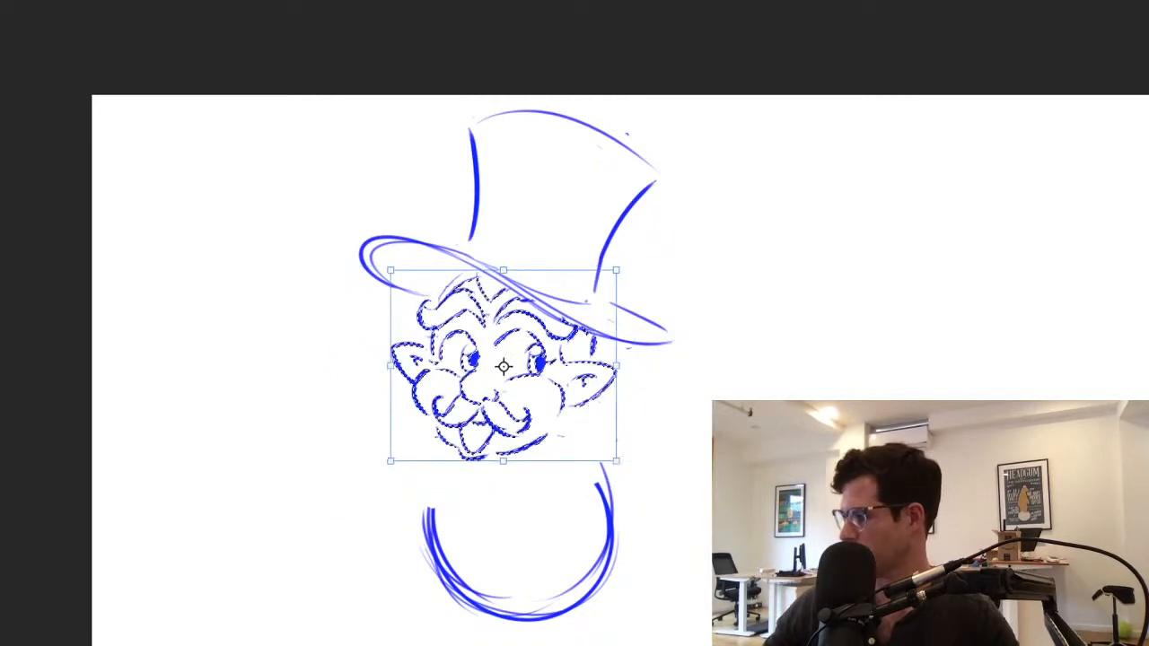
left_click_drag(618, 462, 622, 465)
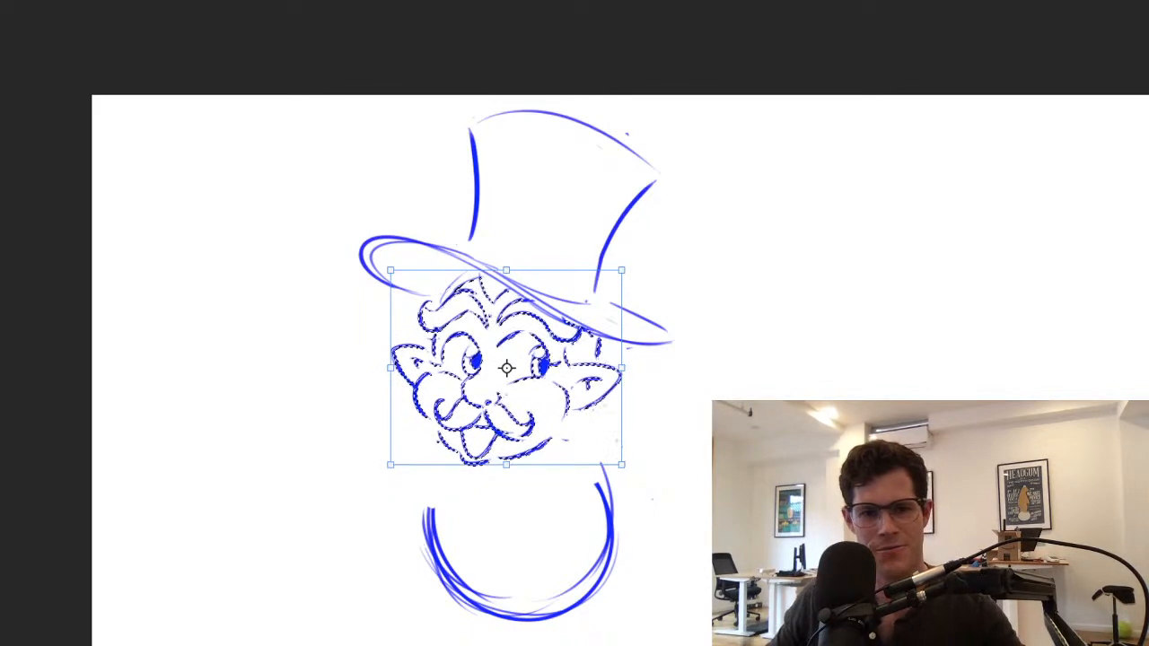
key("Return")
key("ctrl+d")
Replace the small moustache and mouth with a much larger moustache sweeping down to upturned tips on both sides
scroll(528, 429, "up", 3)
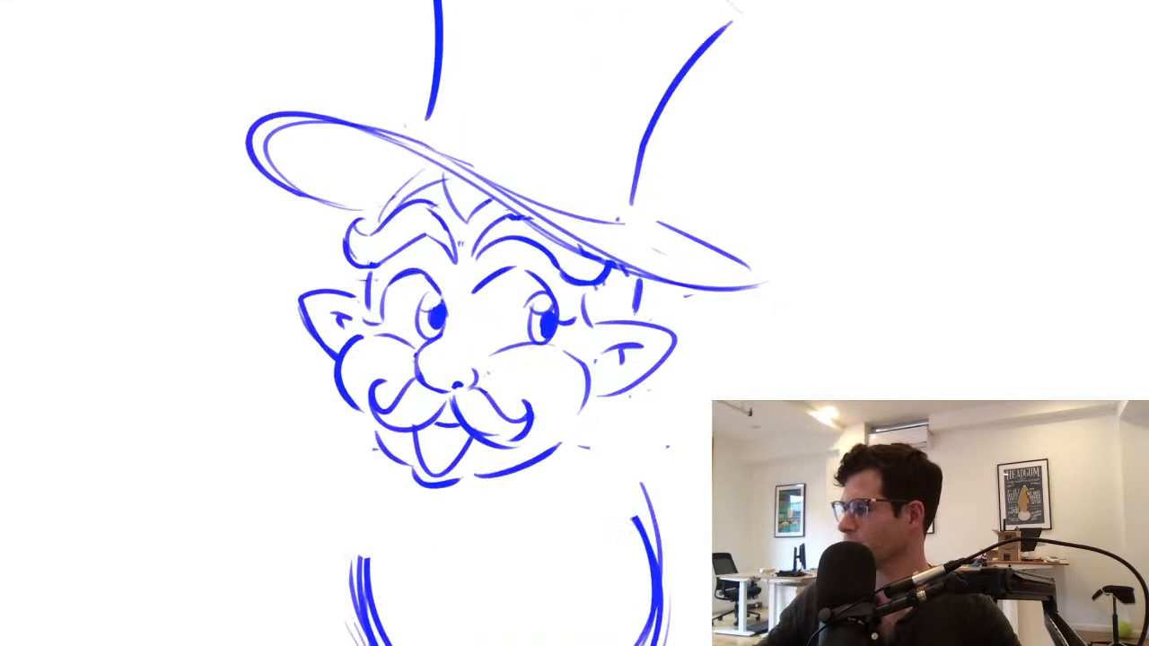
scroll(523, 425, "down", 3)
left_click_drag(522, 390, 504, 426)
scroll(504, 422, "up", 3)
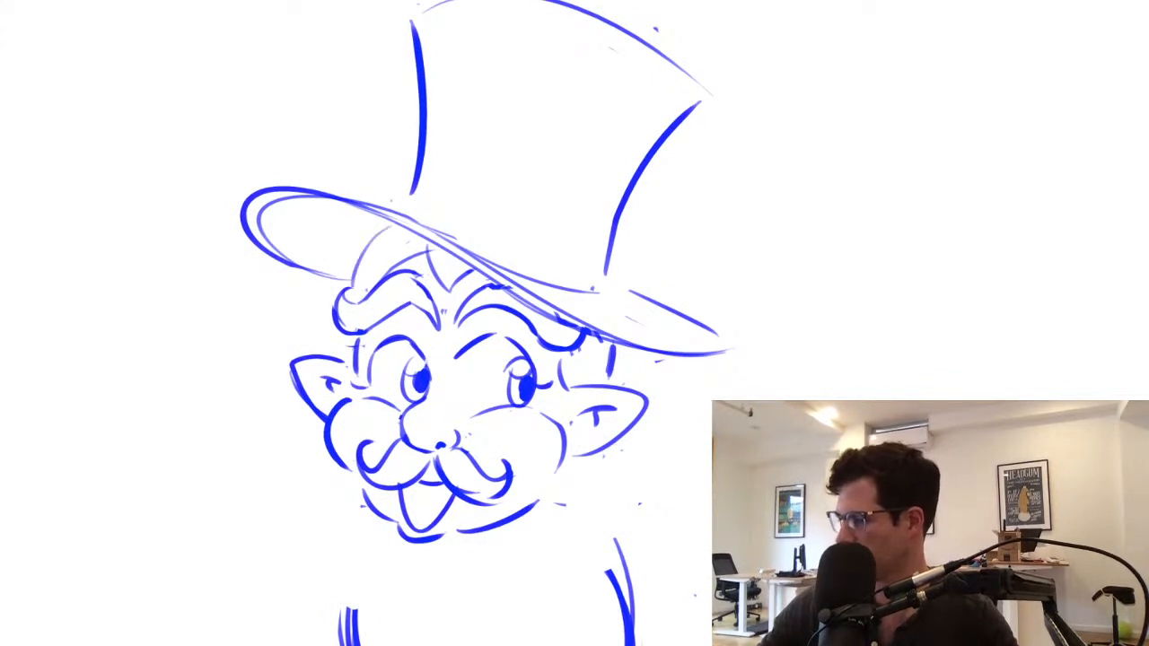
mouse_move(366, 450)
left_mouse_down()
mouse_move(395, 476)
mouse_move(305, 494)
left_mouse_up()
mouse_move(460, 494)
left_mouse_down()
mouse_move(422, 486)
mouse_move(416, 531)
mouse_move(505, 558)
left_mouse_up()
left_click_drag(461, 443, 521, 544)
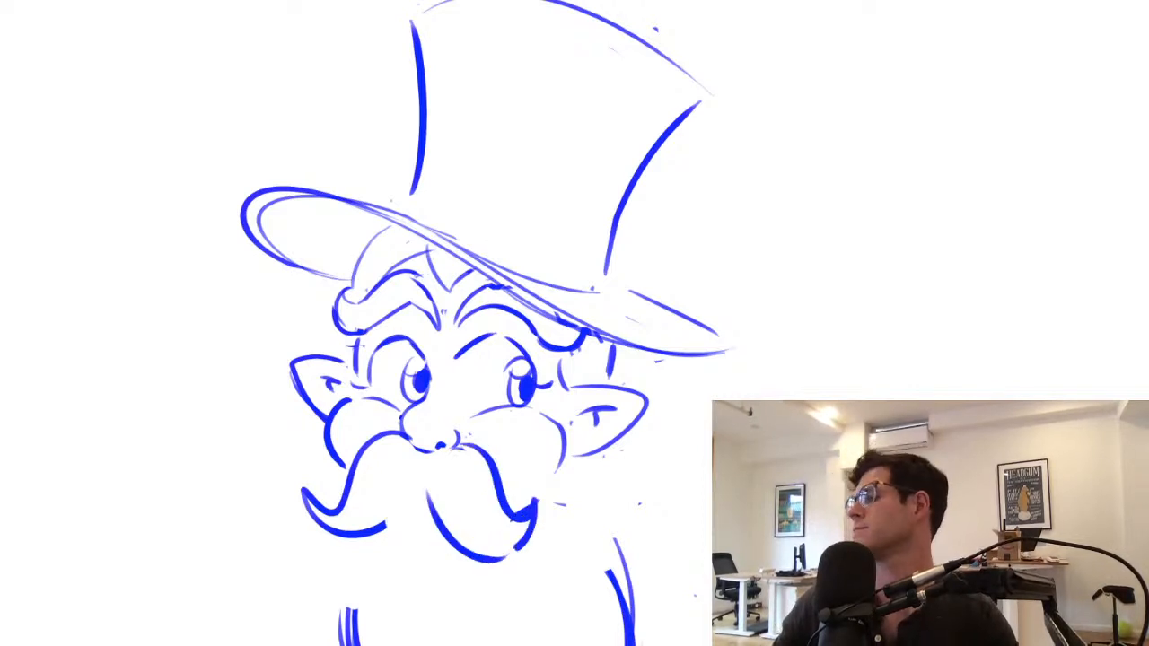